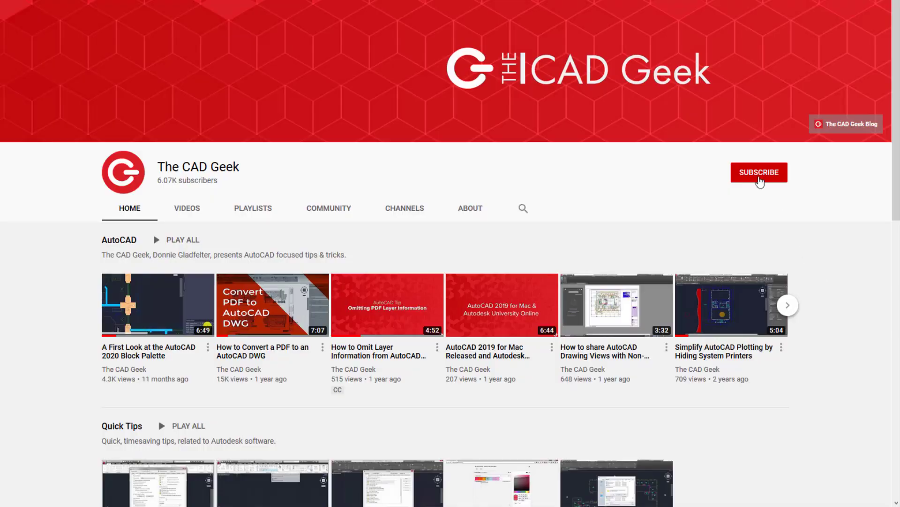
- Subscribe to The CAD Geek channel from its YouTube channel page
left_click(758, 177)
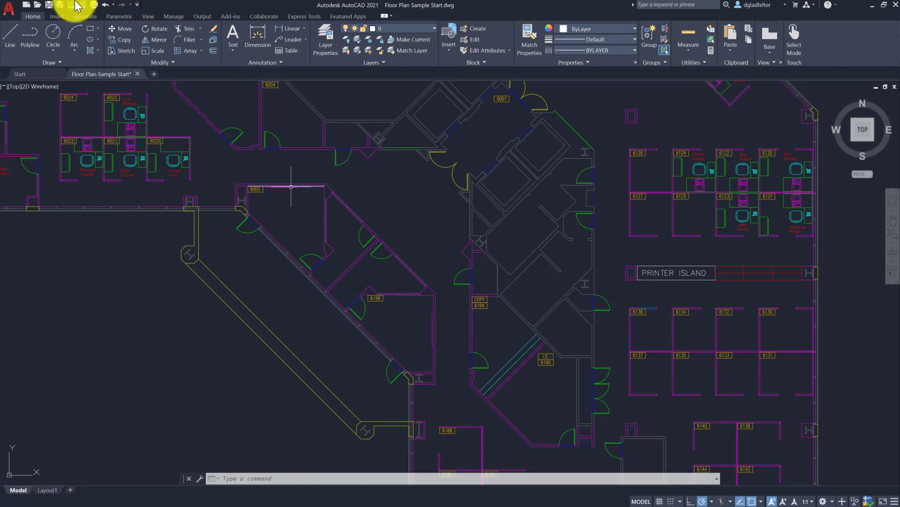
left_click(57, 5)
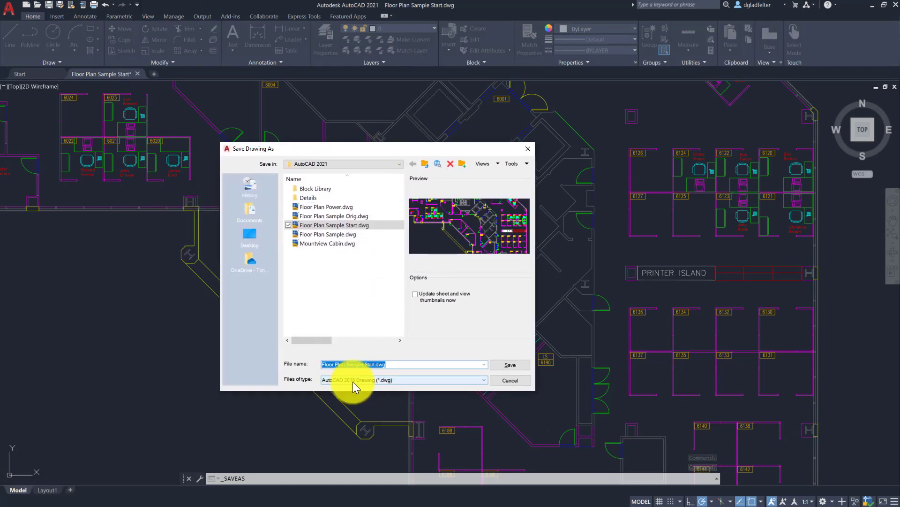
left_click(506, 382)
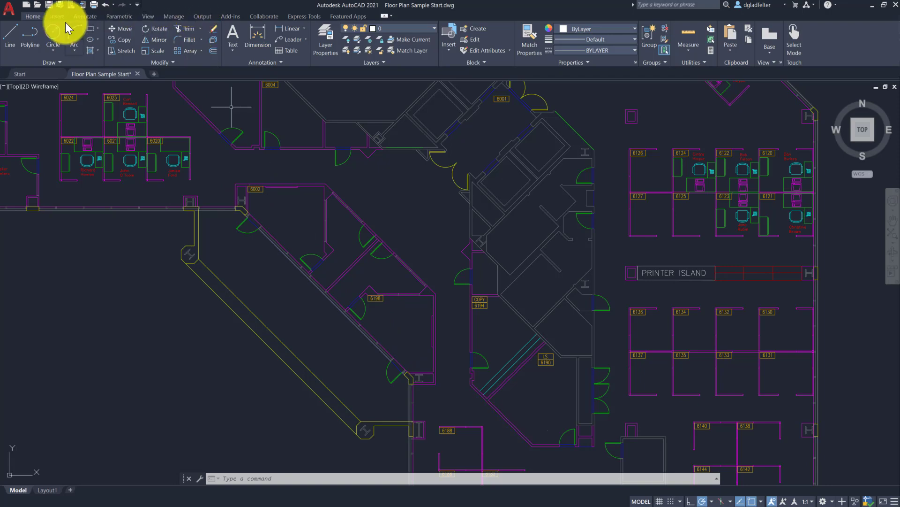
- Start Trim and cut the wall line out of the door opening and the diagonal wall end
left_click(179, 31)
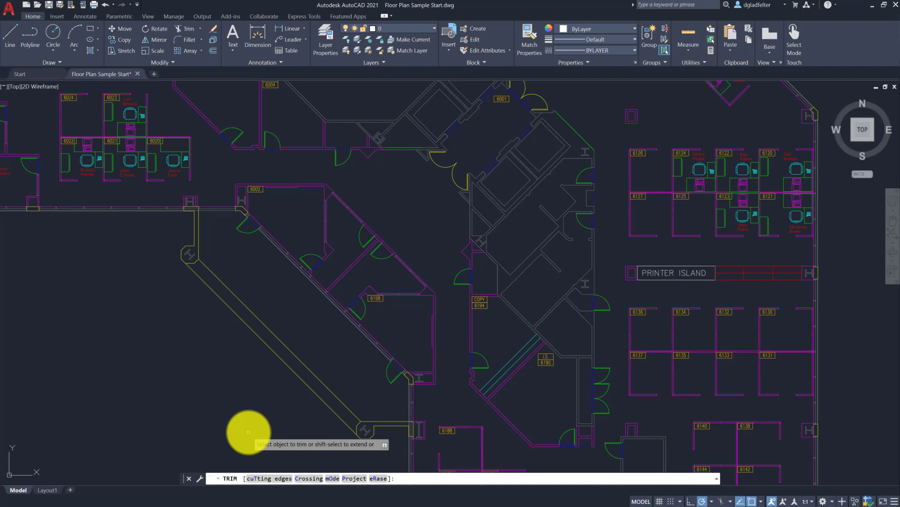
scroll(390, 234, "up", 5)
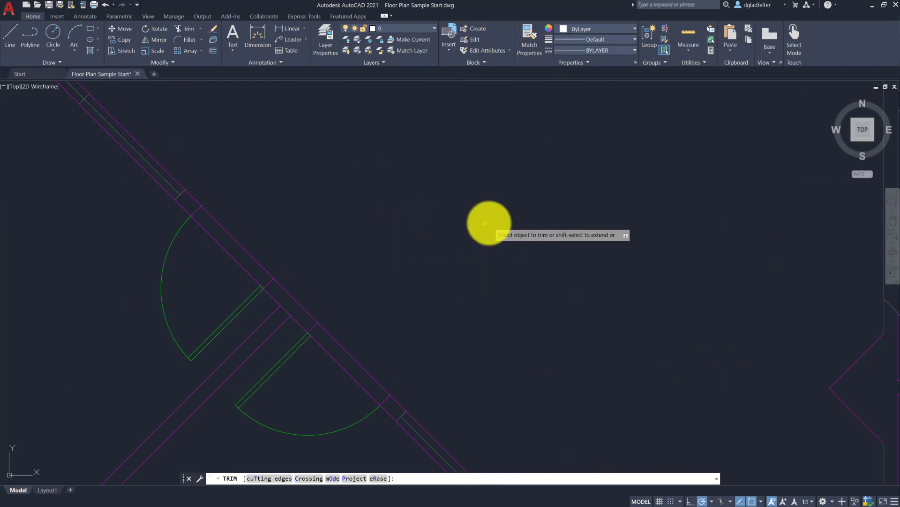
left_click(287, 312)
scroll(397, 335, "down", 5)
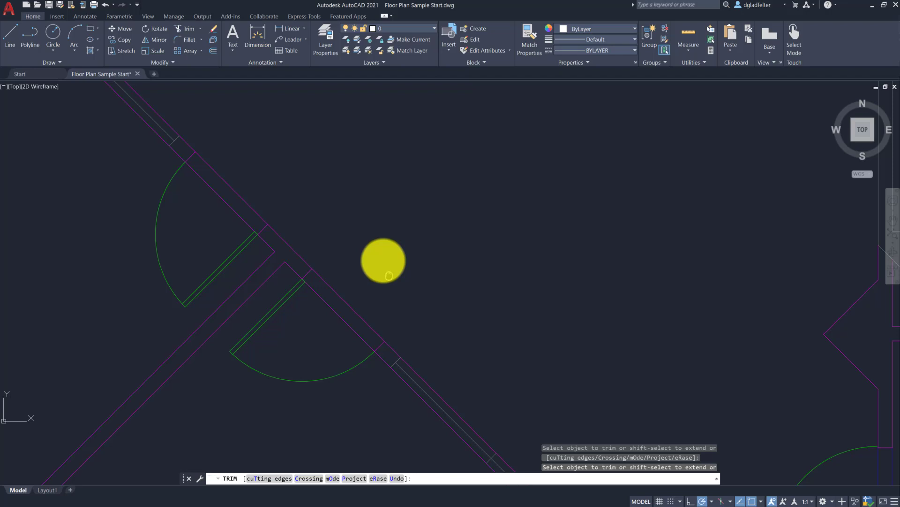
scroll(347, 254, "up", 2)
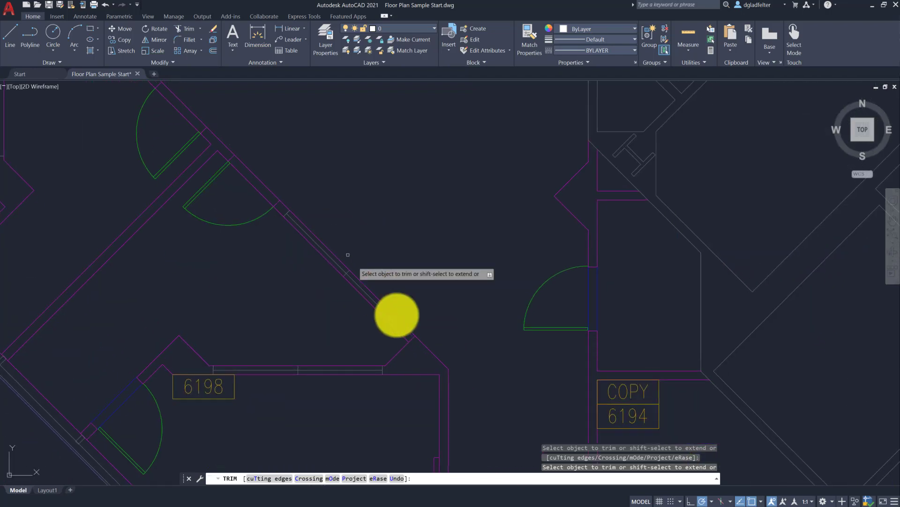
left_click(414, 340)
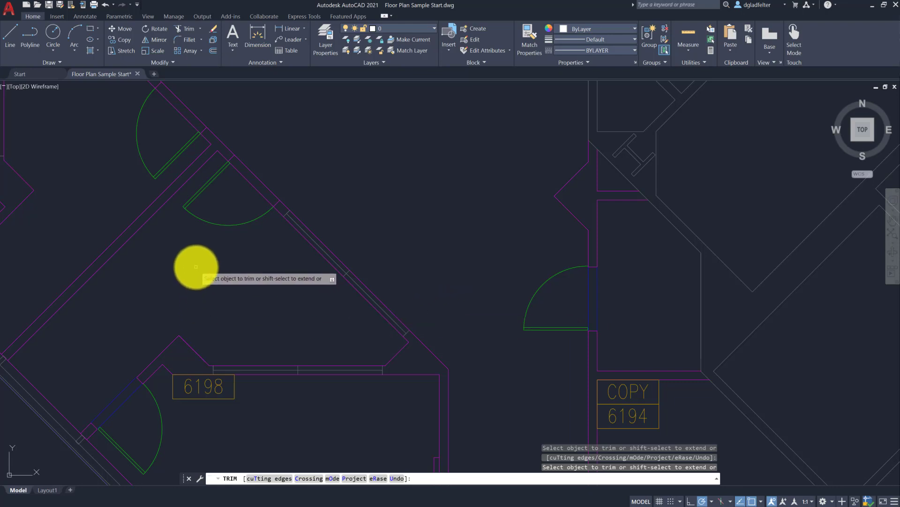
- Fence-trim the crossing wall lines at the upper diagonal wall corners
mouse_move(196, 266)
middle_mouse_down()
mouse_move(325, 367)
mouse_move(356, 361)
middle_mouse_up()
left_click(294, 253)
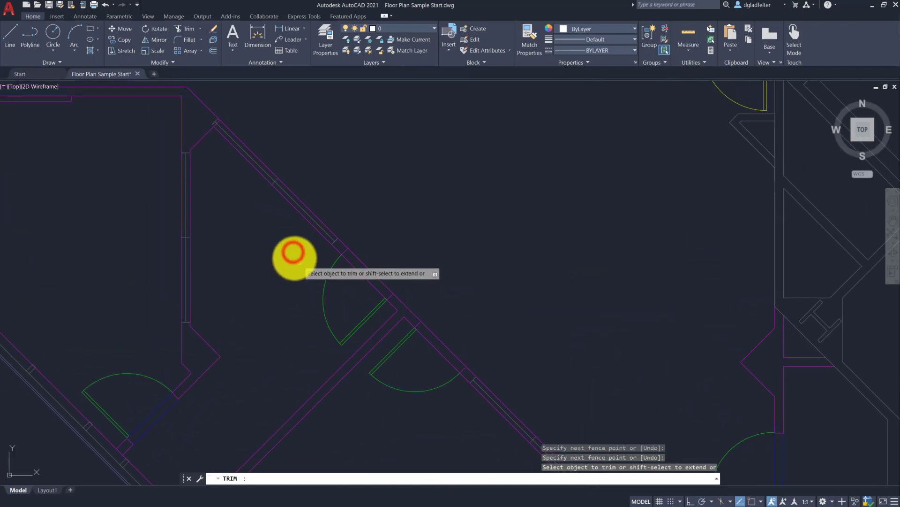
middle_click_drag(261, 231, 321, 346)
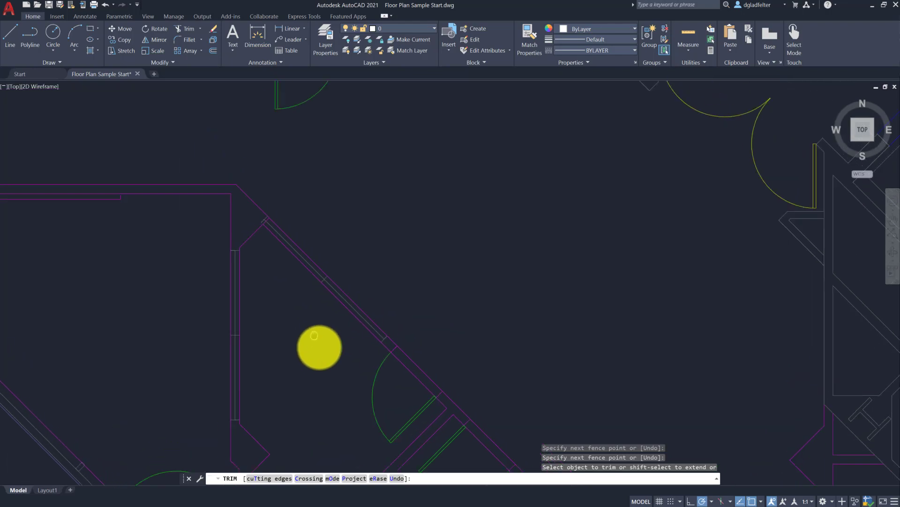
left_click(373, 223)
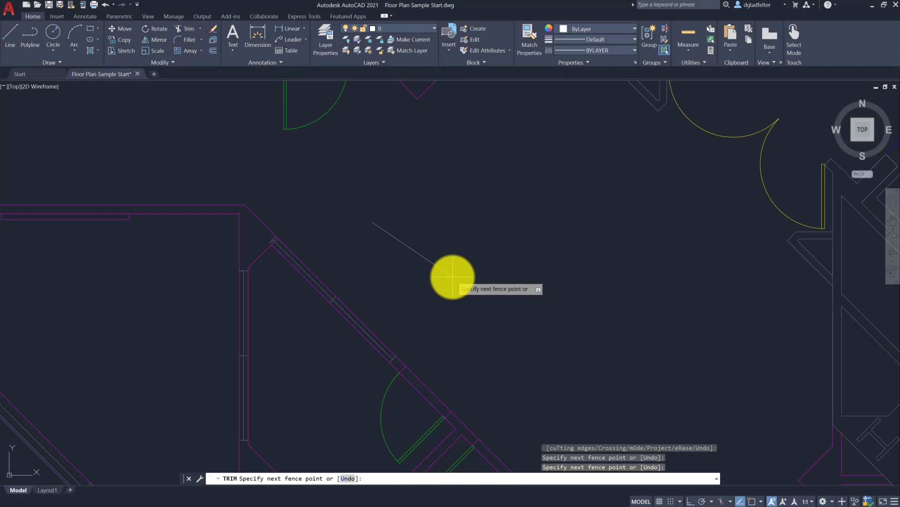
key("Return")
scroll(265, 230, "up", 5)
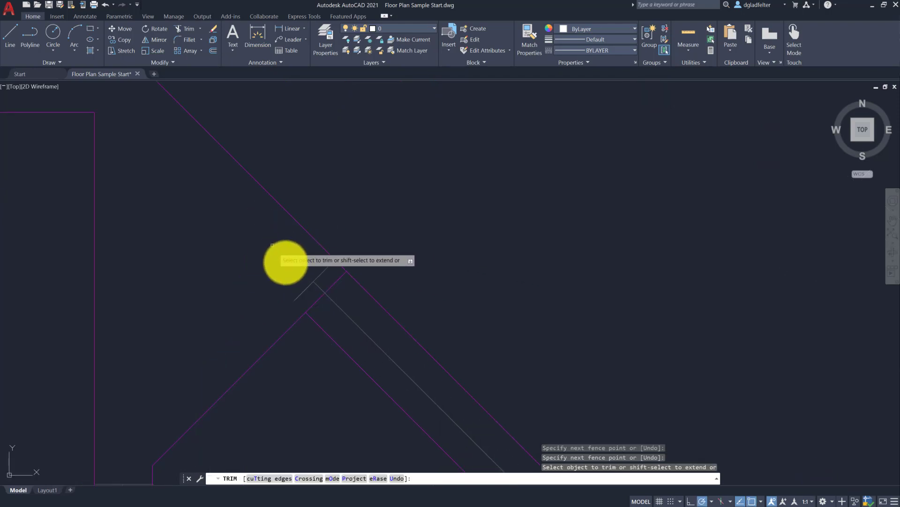
left_click(315, 301)
key("Return")
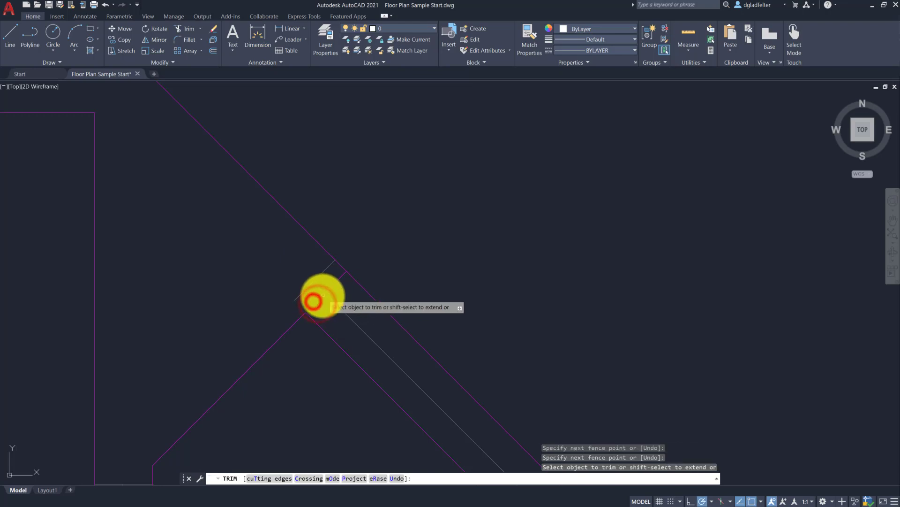
left_click(328, 288)
scroll(257, 276, "down", 2)
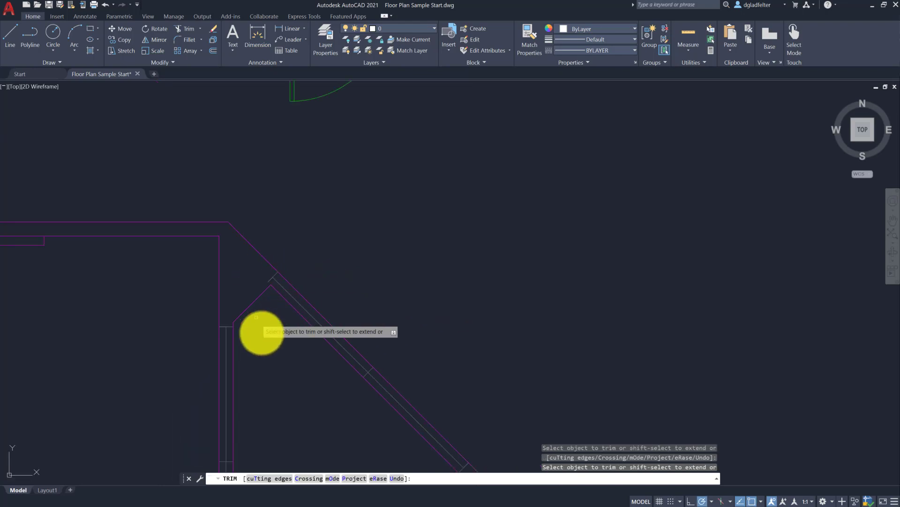
scroll(257, 328, "down", 3)
middle_click_drag(450, 312, 335, 235)
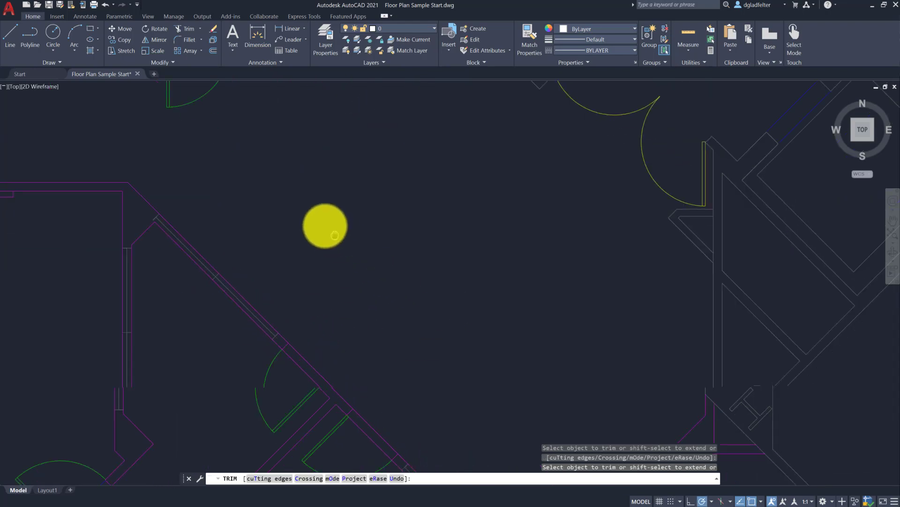
- Use Trim's eRase option to delete the short line near the diagonal wall corner
middle_click_drag(358, 315, 361, 271)
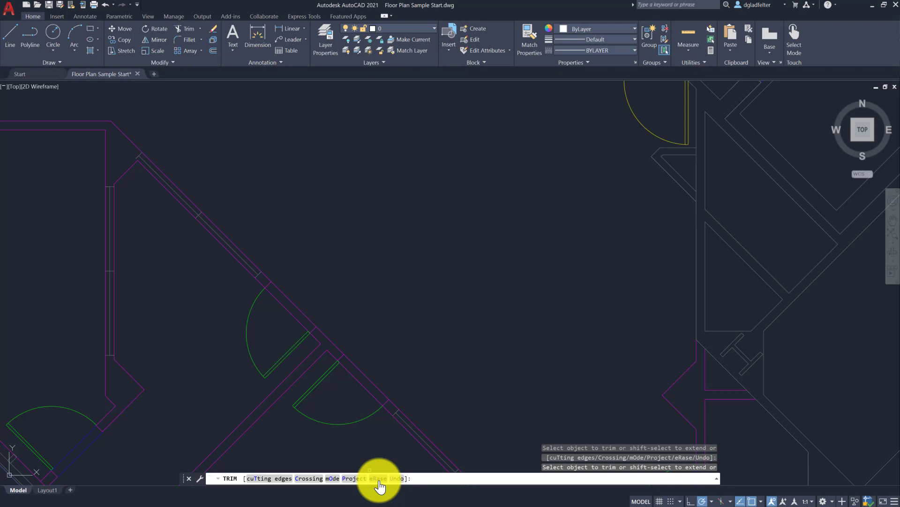
mouse_move(237, 346)
middle_mouse_down()
mouse_move(187, 309)
mouse_move(177, 283)
mouse_move(257, 410)
middle_mouse_up()
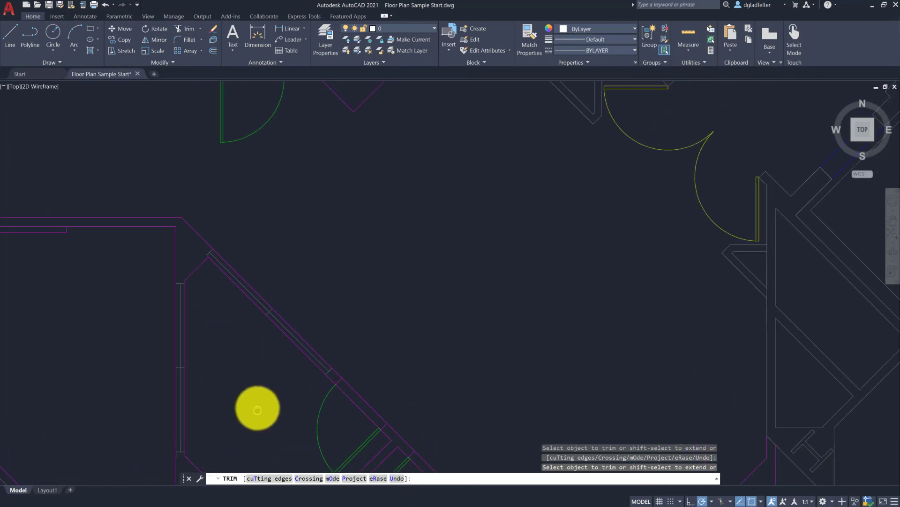
left_click(378, 478)
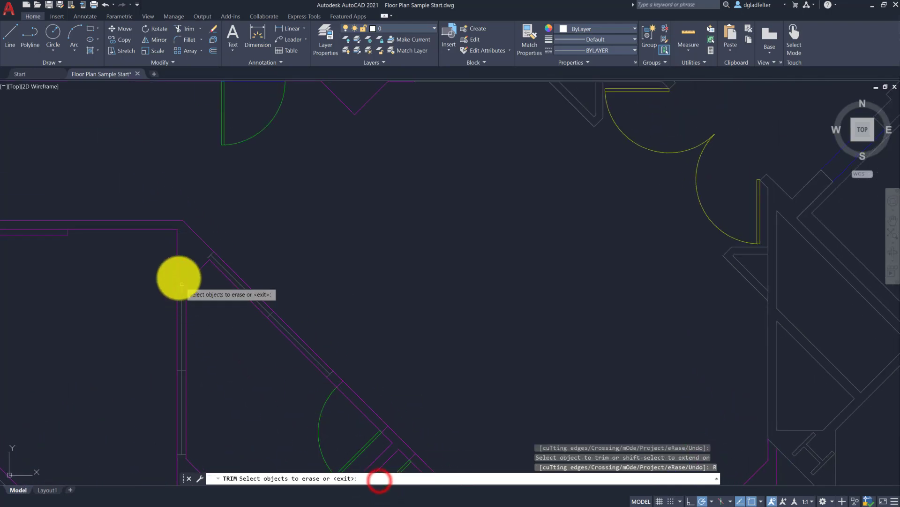
left_click(196, 270)
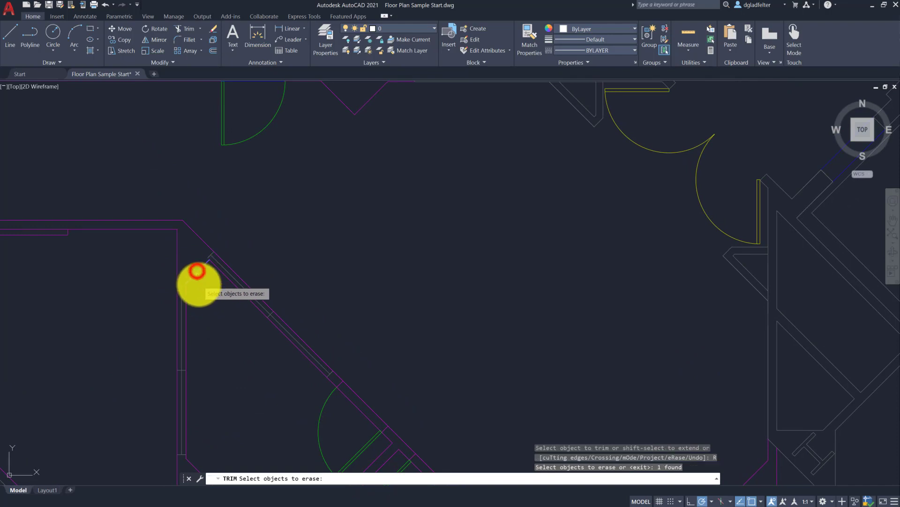
key("Return")
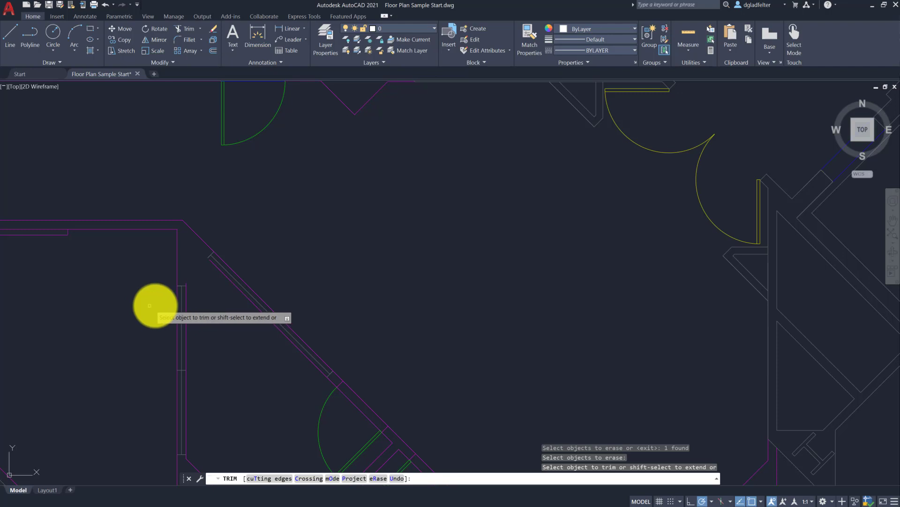
- Trim the leftover corner segments and the diagonal wall pieces near room 6198
left_click(211, 261)
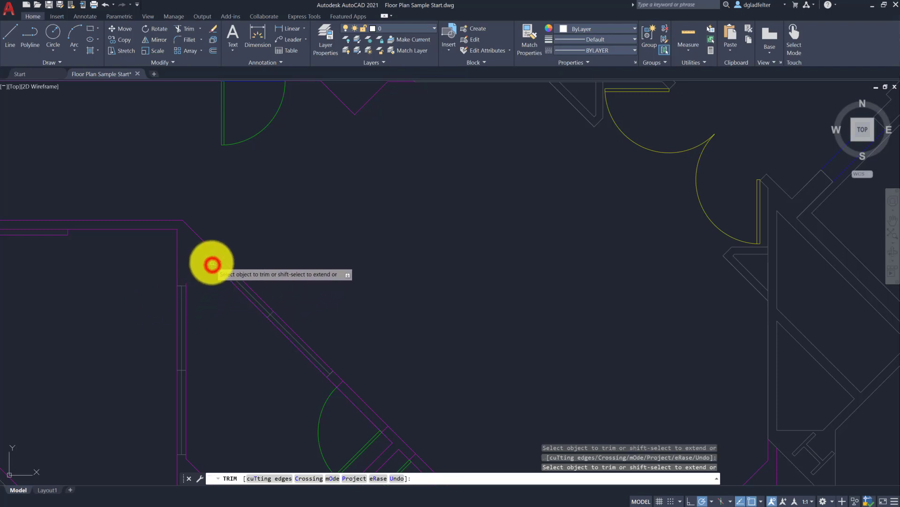
left_click(167, 228)
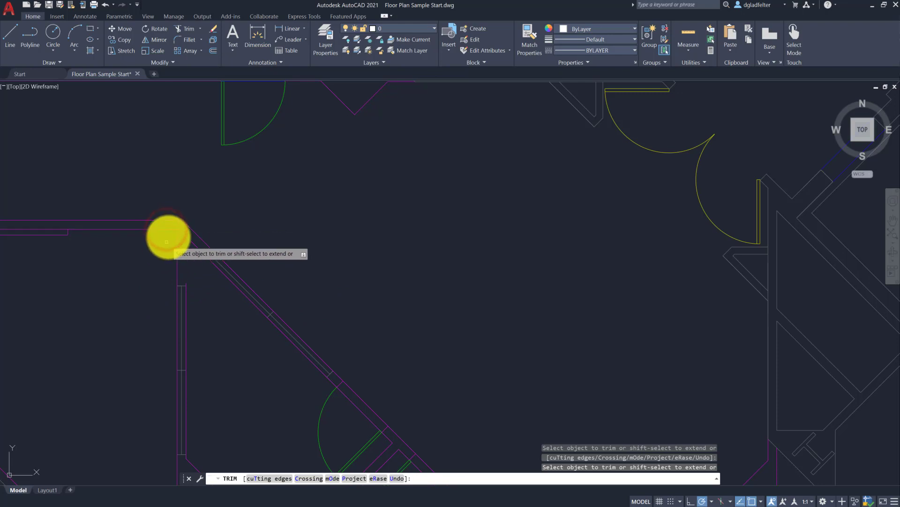
left_click(173, 224)
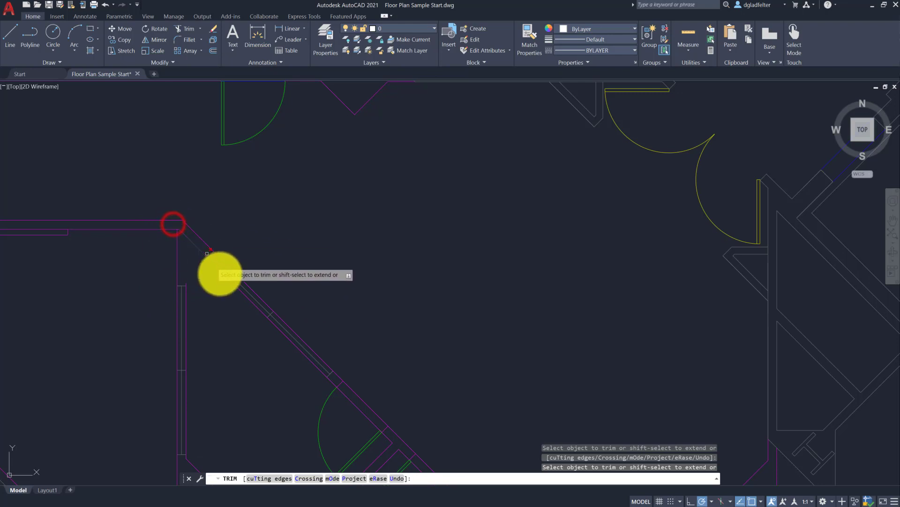
middle_click_drag(281, 326, 207, 269)
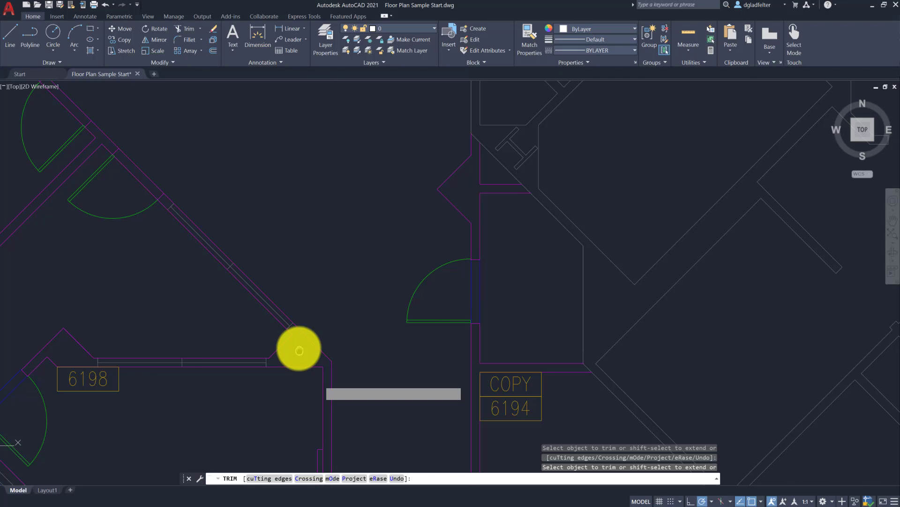
left_click(287, 327)
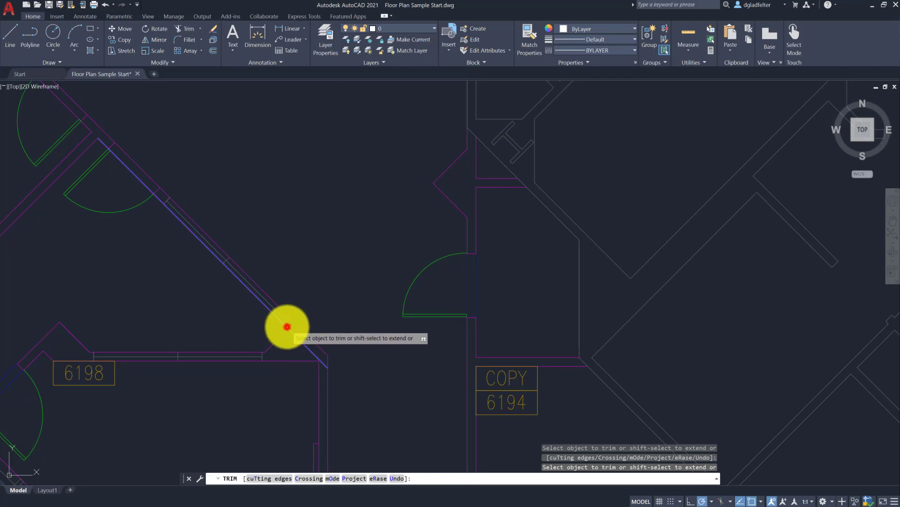
left_click(318, 371)
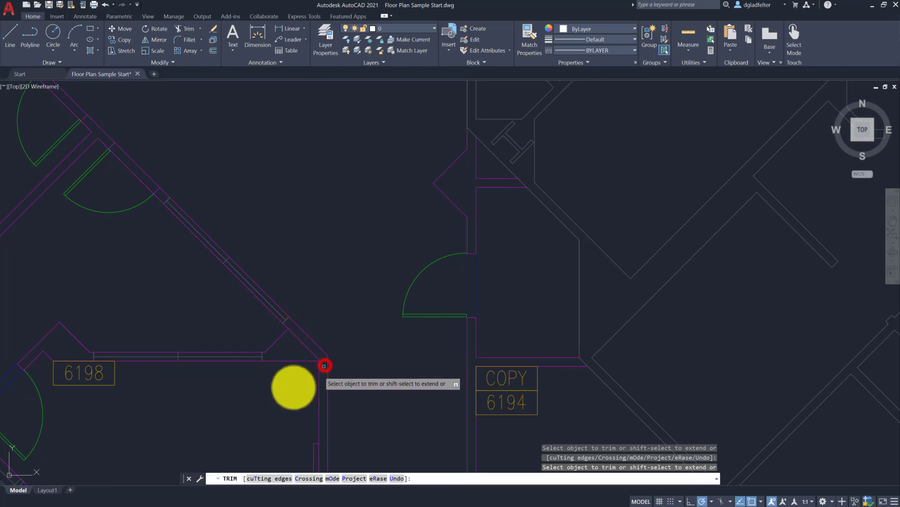
middle_click_drag(292, 382, 367, 384)
- Switch Trim to eRase and select room 6198's lower wall pieces and door swing
left_click(372, 478)
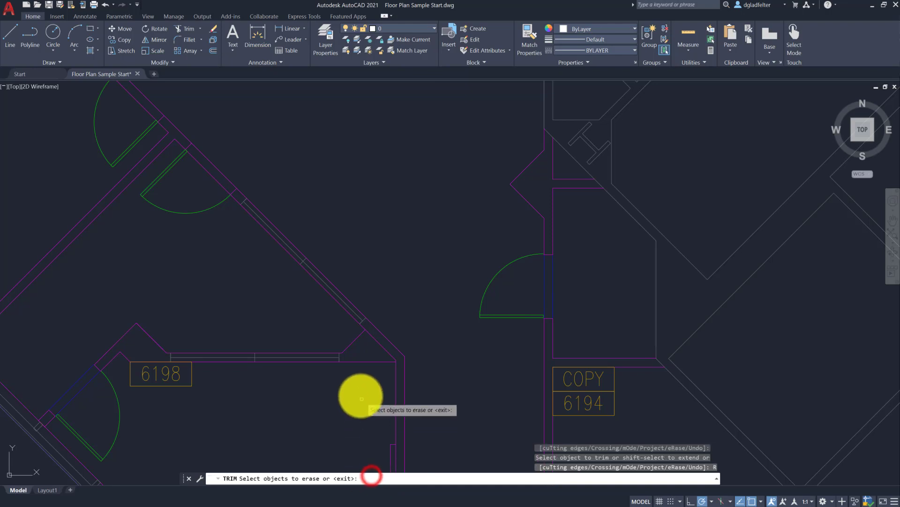
left_click(359, 383)
left_click(311, 339)
left_click(186, 323)
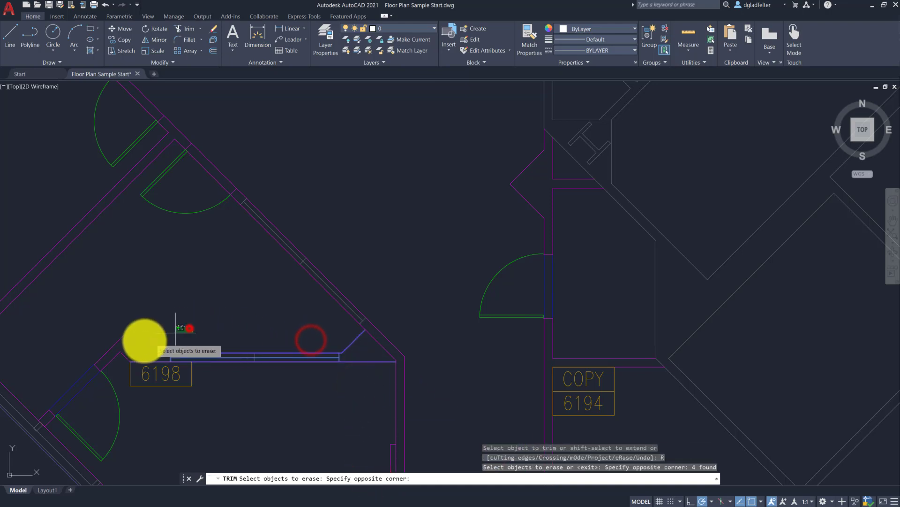
left_click(126, 340)
left_click(123, 325)
left_click(68, 401)
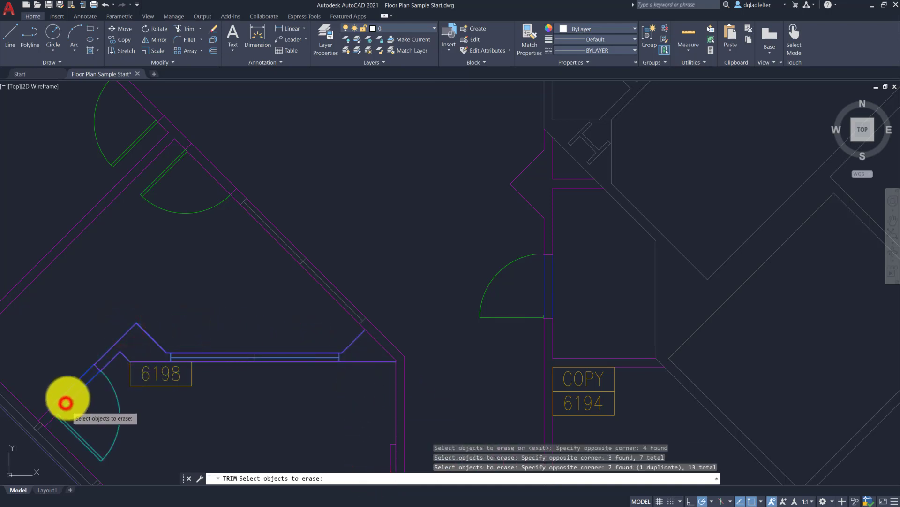
left_click(78, 404)
left_click(44, 407)
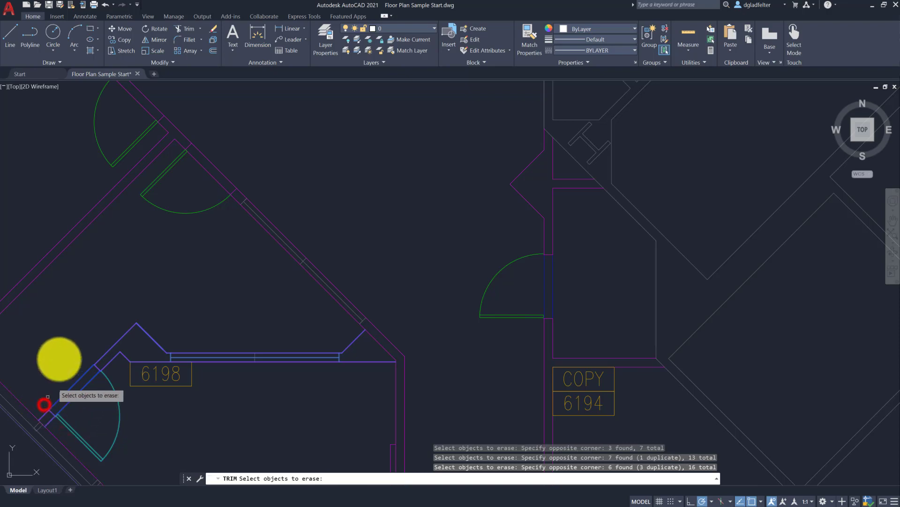
mouse_move(71, 345)
middle_mouse_down()
mouse_move(288, 341)
mouse_move(267, 251)
middle_mouse_up()
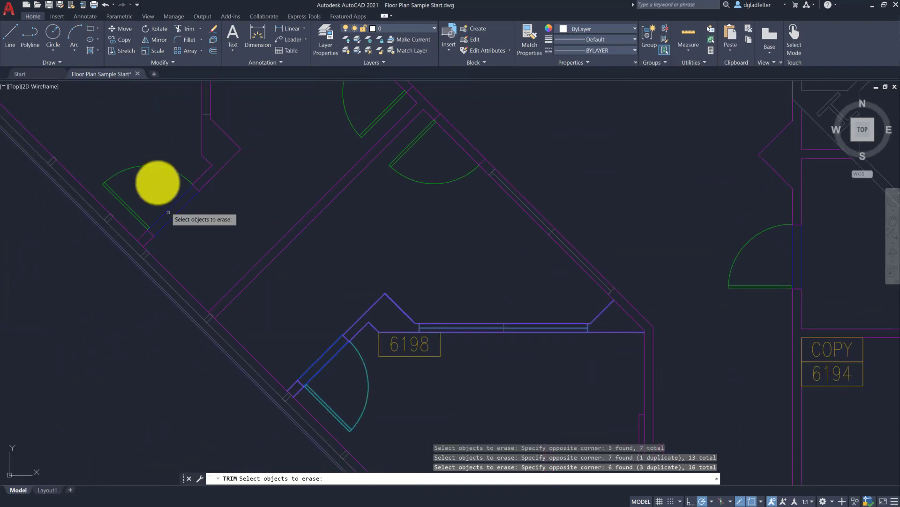
- Add the upper door, its swing lines and the wall lines above to the erase set
left_click(193, 247)
left_click(148, 211)
mouse_move(147, 210)
middle_mouse_down()
mouse_move(138, 195)
mouse_move(142, 291)
middle_mouse_up()
left_click(183, 239)
left_click(240, 276)
left_click(248, 210)
left_click(178, 267)
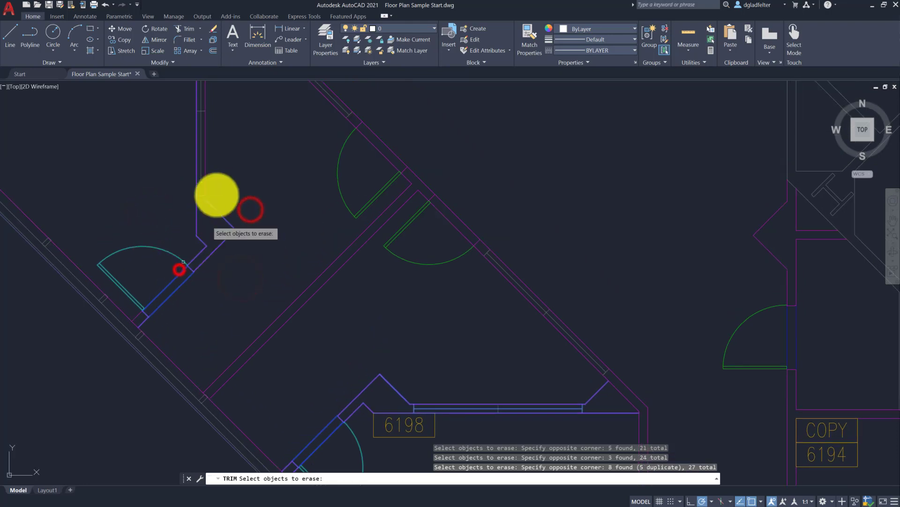
middle_click_drag(223, 140, 238, 255)
left_click(237, 235)
left_click(183, 306)
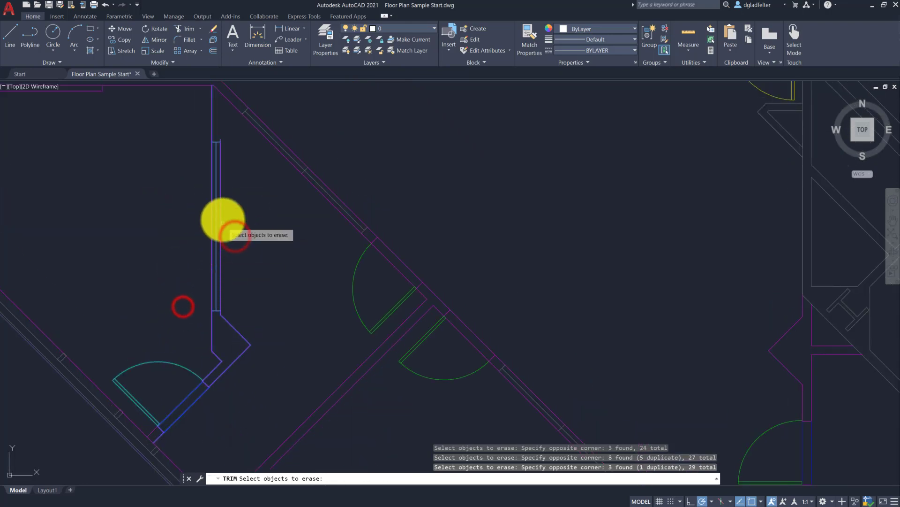
left_click(222, 132)
left_click(206, 154)
- Add the last wall end and door arc end, then erase all selected walls and doors
middle_click_drag(175, 309, 164, 356)
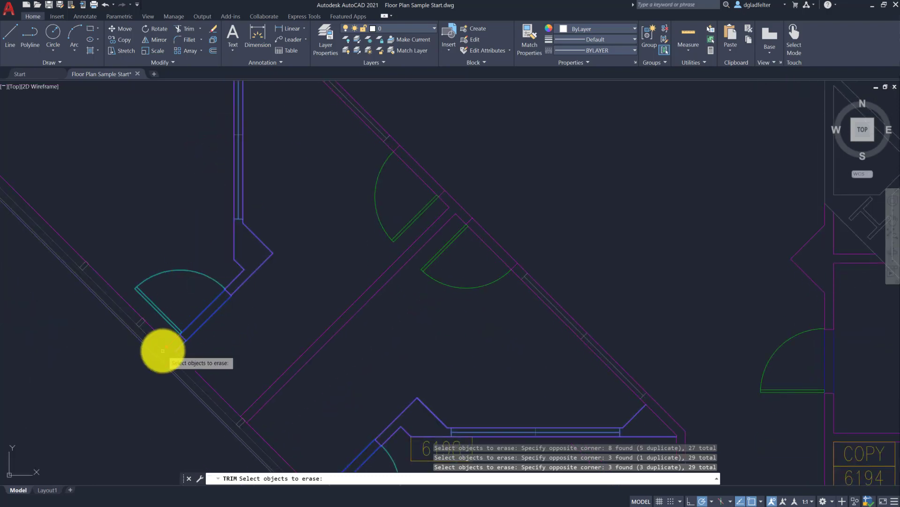
scroll(187, 328, "up", 3)
left_click(203, 327)
left_click(192, 310)
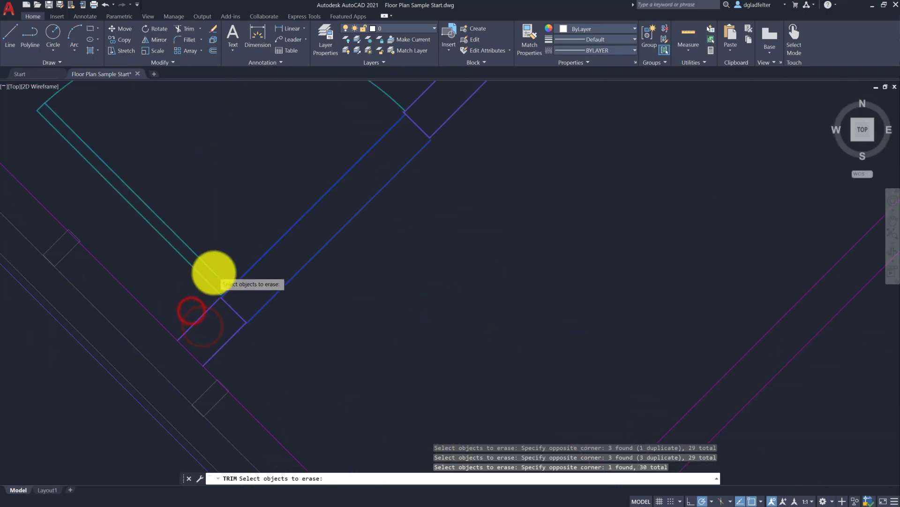
scroll(209, 278, "down", 3)
left_click(202, 228)
left_click(182, 261)
scroll(239, 304, "down", 5)
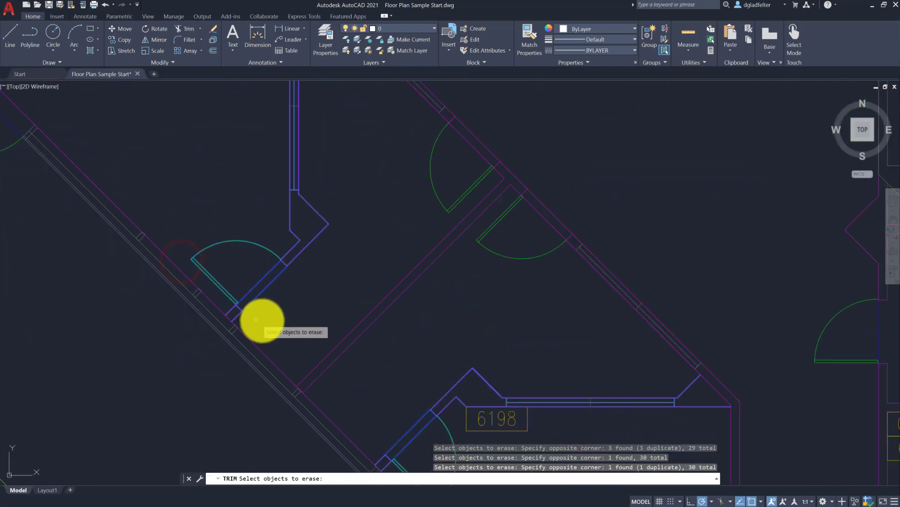
middle_click_drag(302, 292, 243, 352)
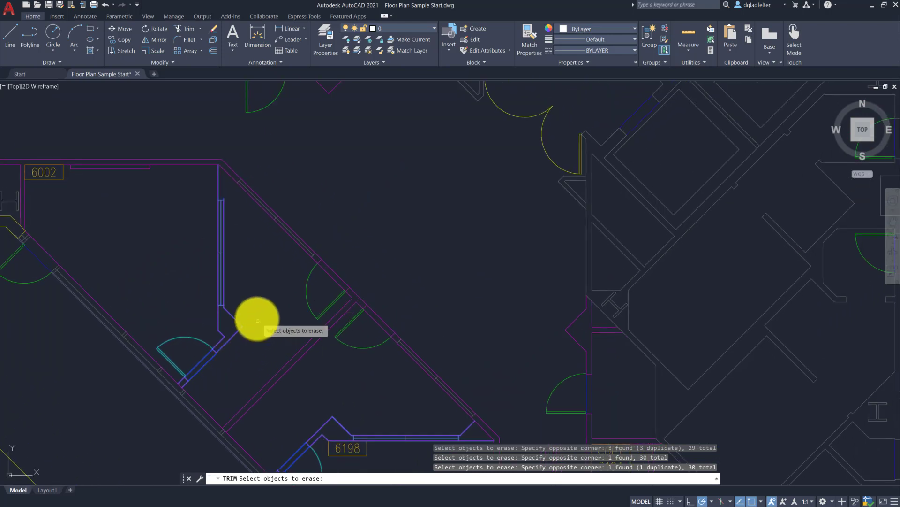
key("Return")
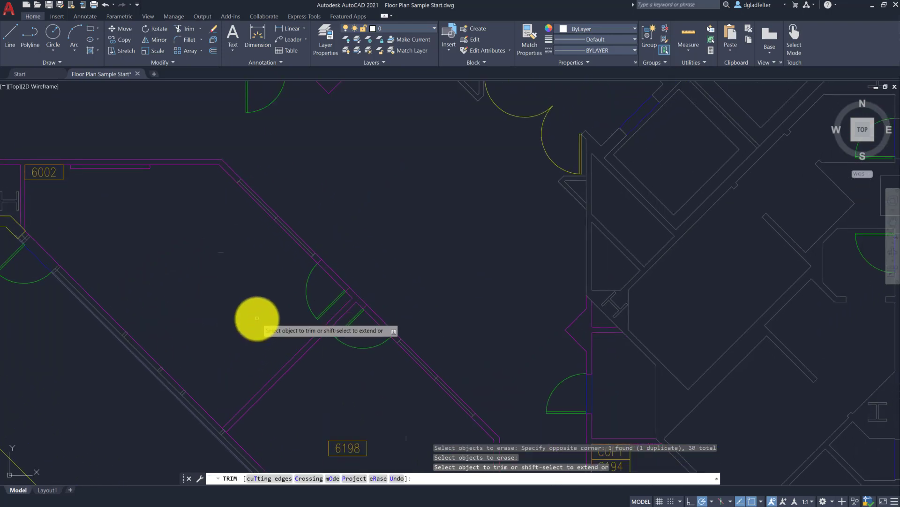
- Fence-trim the remaining wall lines across the room, then end the Trim command
left_click(242, 230)
left_click(215, 261)
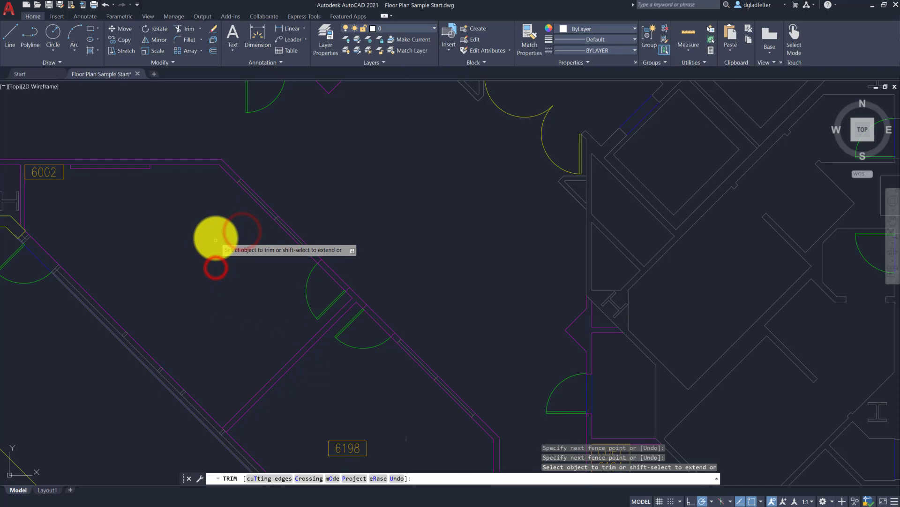
left_click(216, 239)
right_click(228, 259)
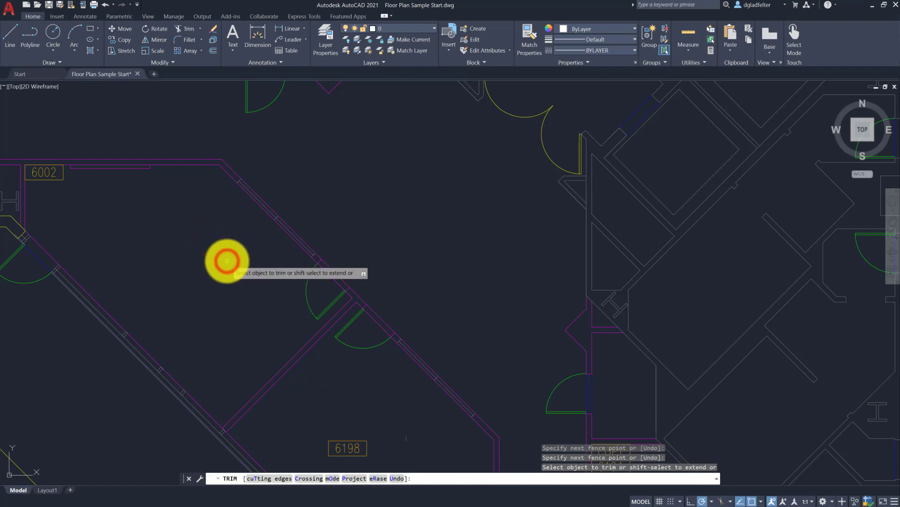
right_click(228, 259)
scroll(261, 341, "down", 3)
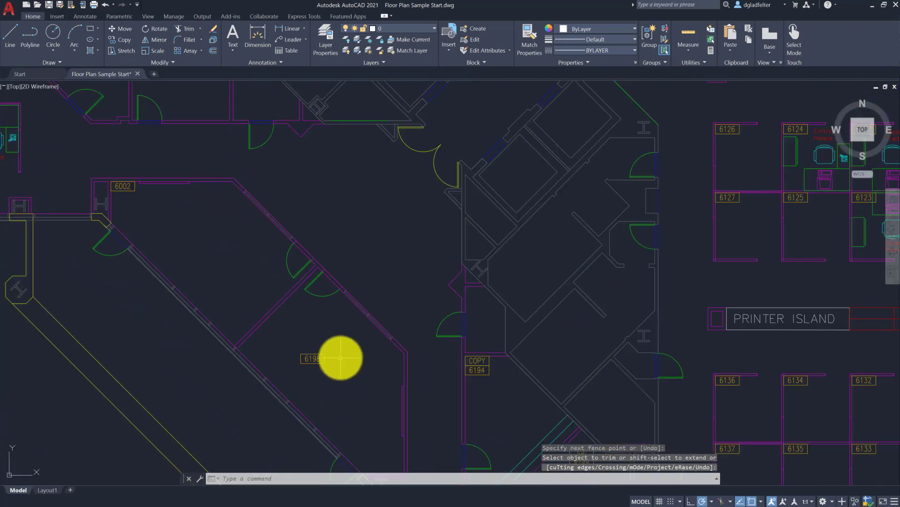
middle_click_drag(346, 352, 301, 284)
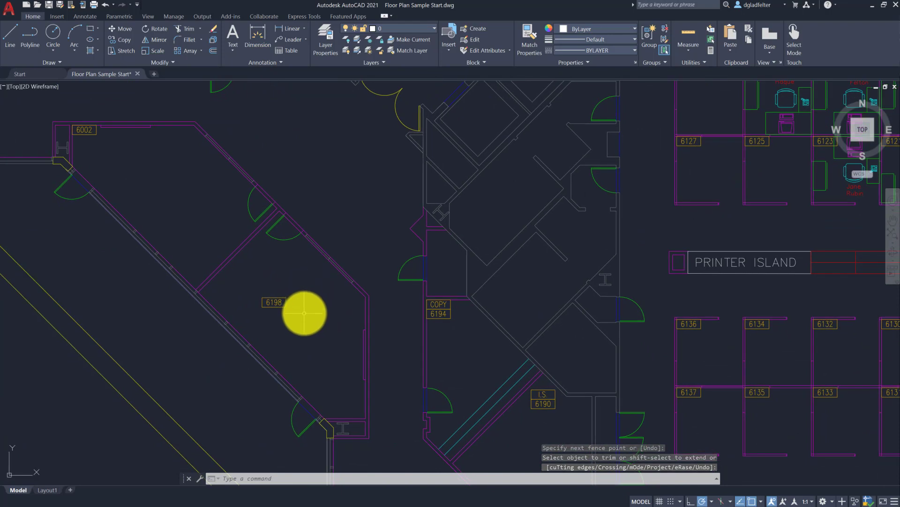
key("Escape")
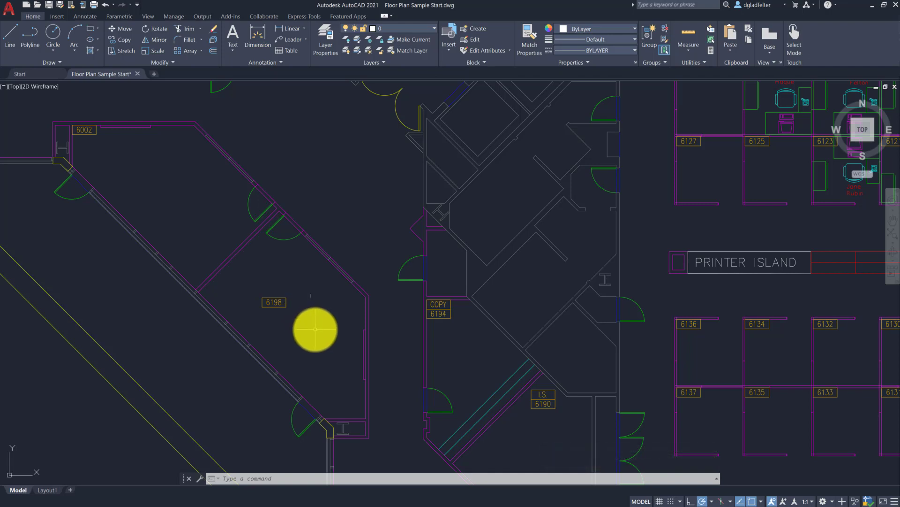
left_click(200, 29)
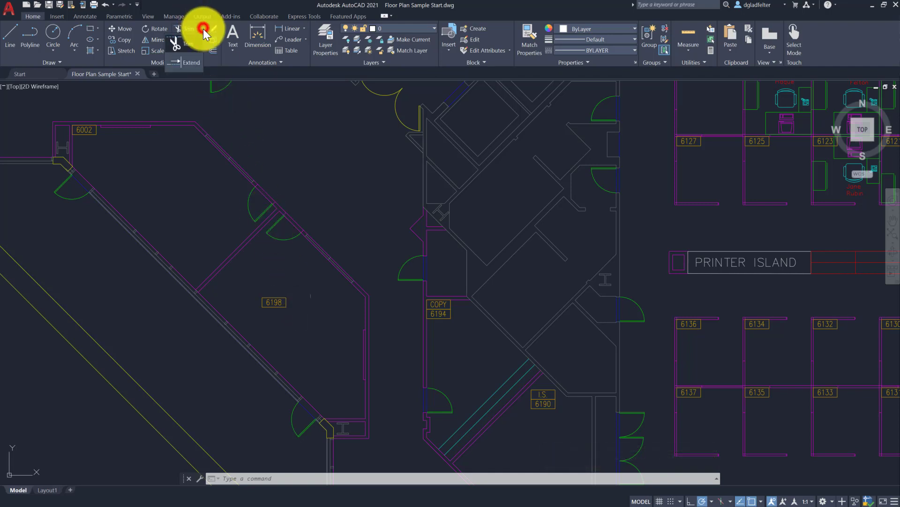
left_click(189, 57)
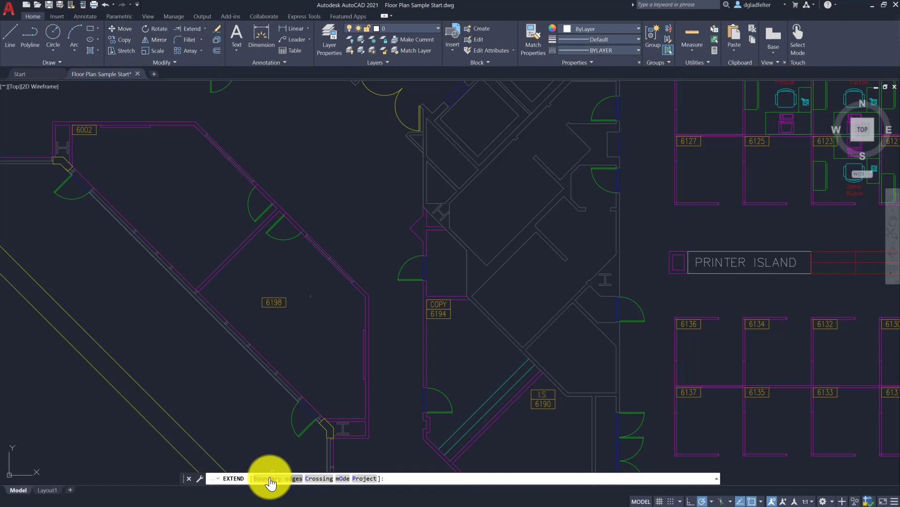
left_click(342, 479)
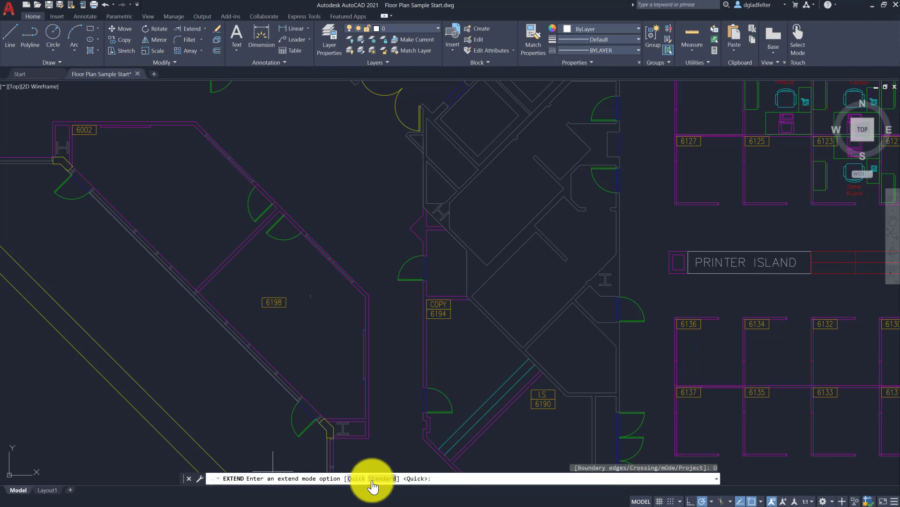
mouse_move(383, 446)
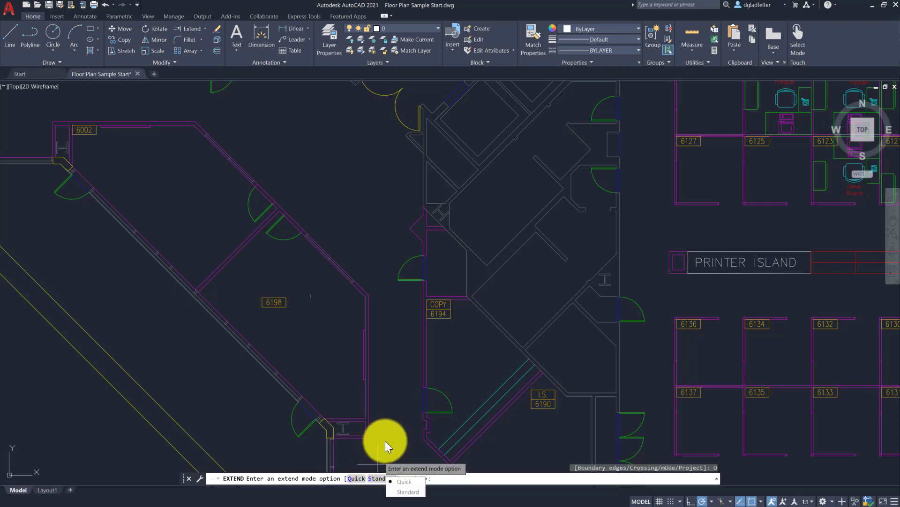
key("Escape")
key("Escape")
middle_click_drag(331, 312, 316, 388)
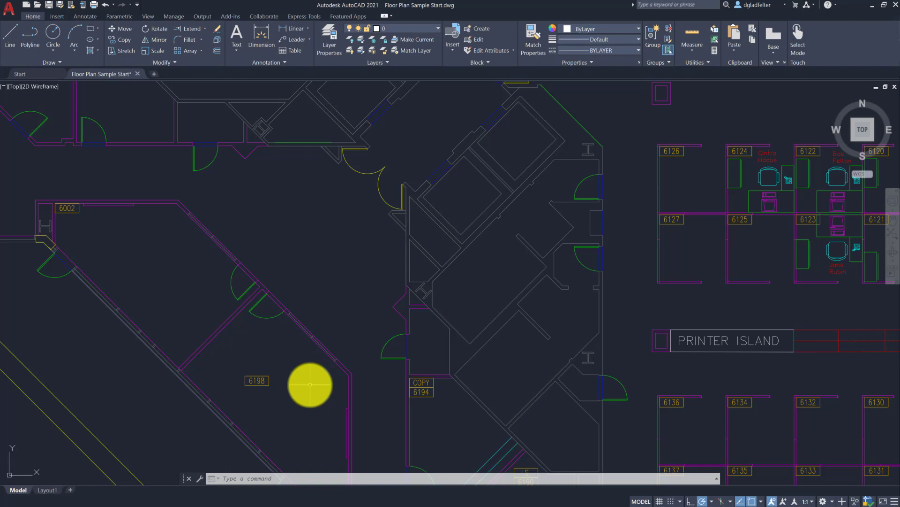
- Delete the stray dashed circle and expand the Modify panel's extra tools
left_click(286, 360)
left_click(305, 381)
key("Delete")
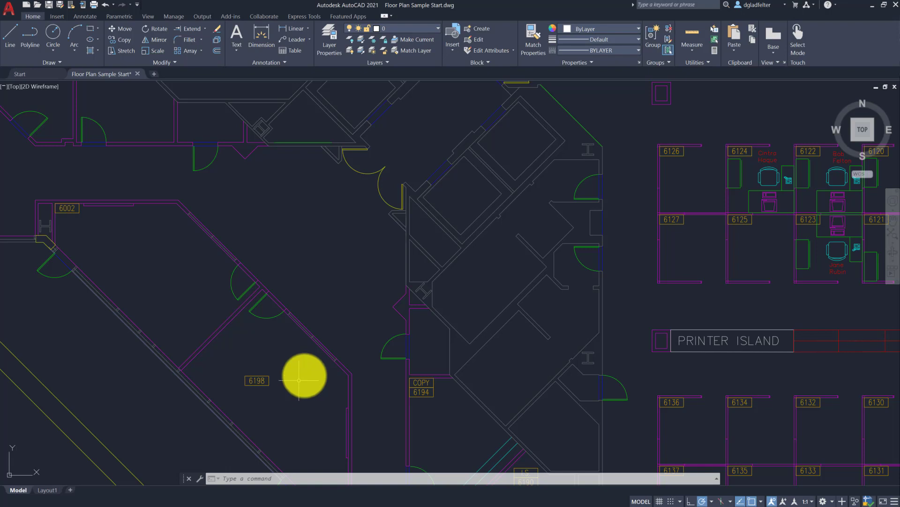
left_click(164, 62)
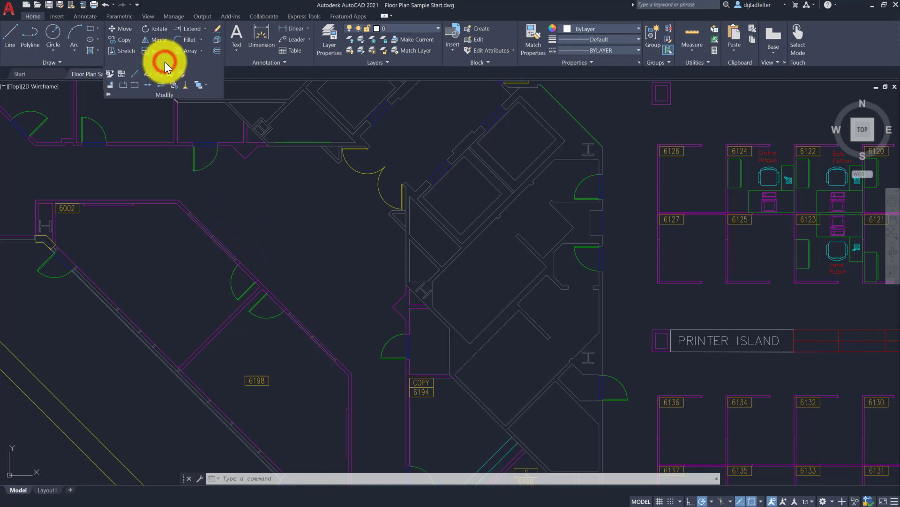
- Break the diagonal wall line at the door edge and at a second point
left_click(131, 83)
scroll(252, 273, "up", 5)
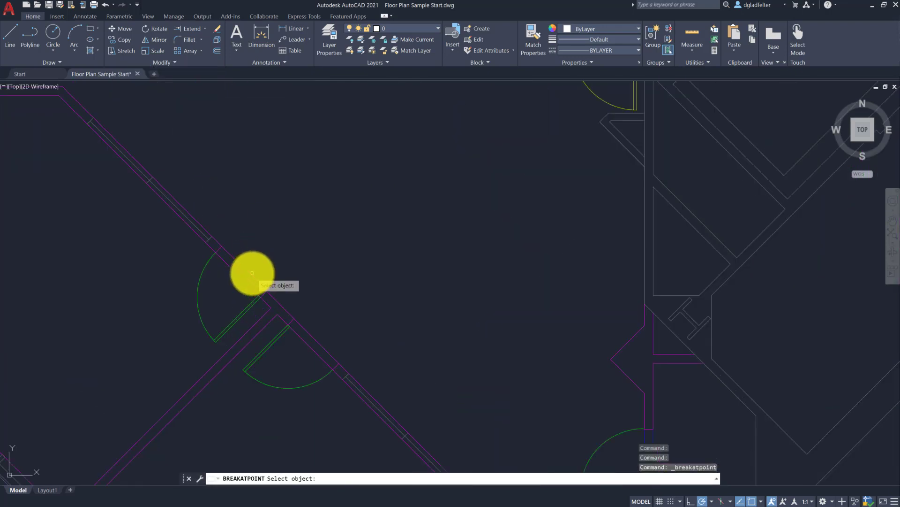
scroll(252, 273, "up", 3)
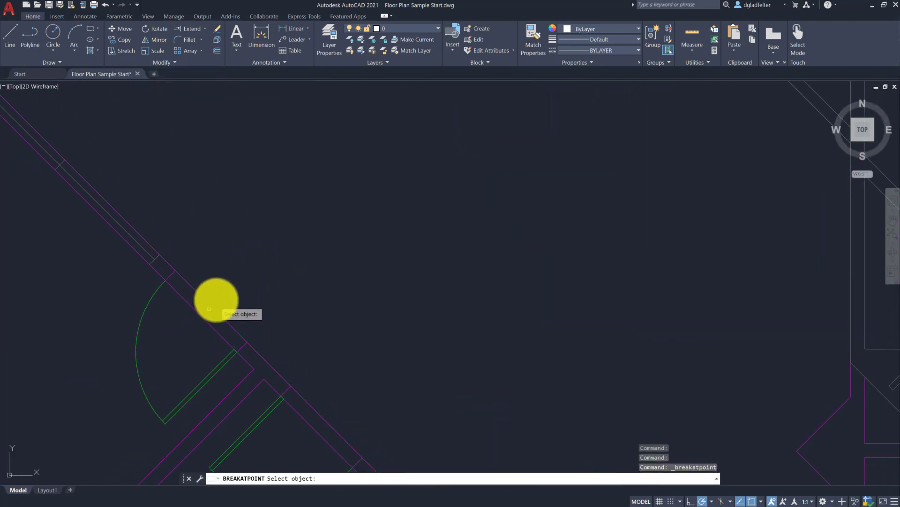
left_click(180, 276)
left_click(176, 272)
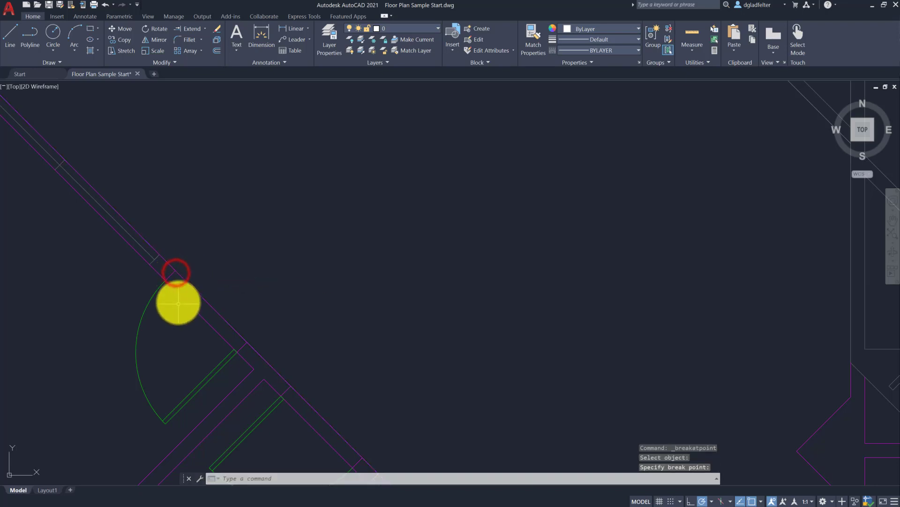
right_click(178, 303)
left_click(190, 304)
left_click(188, 303)
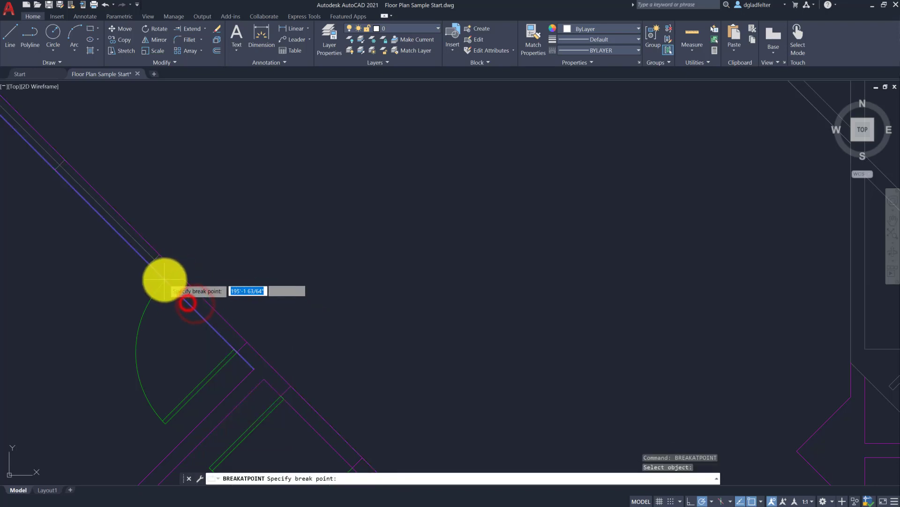
left_click(164, 279)
right_click(213, 272)
left_click(232, 279)
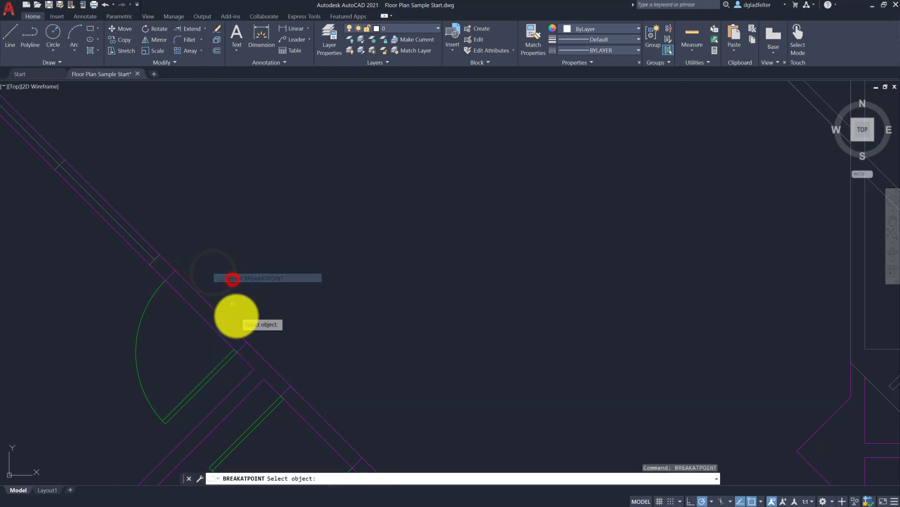
- Break the next wall lines beside the door, continuing to the next opening
left_click(234, 328)
left_click(246, 342)
right_click(228, 330)
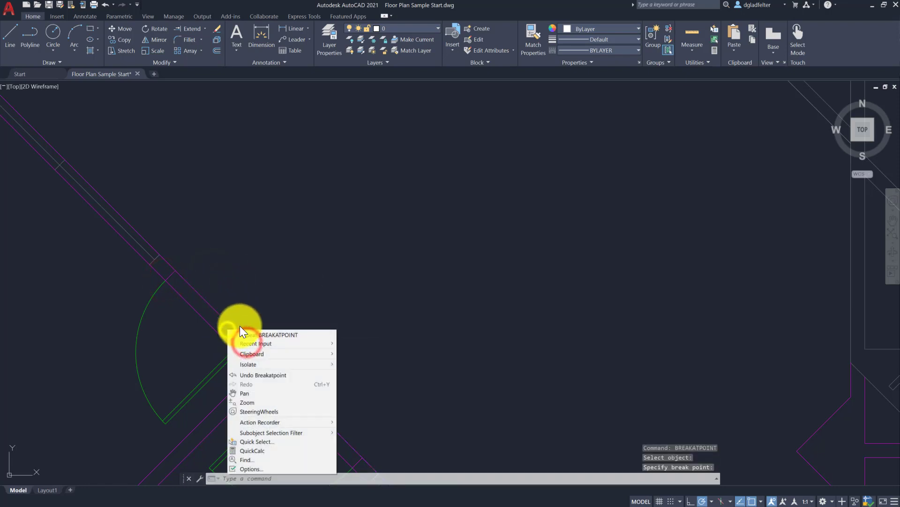
left_click(240, 334)
left_click(219, 335)
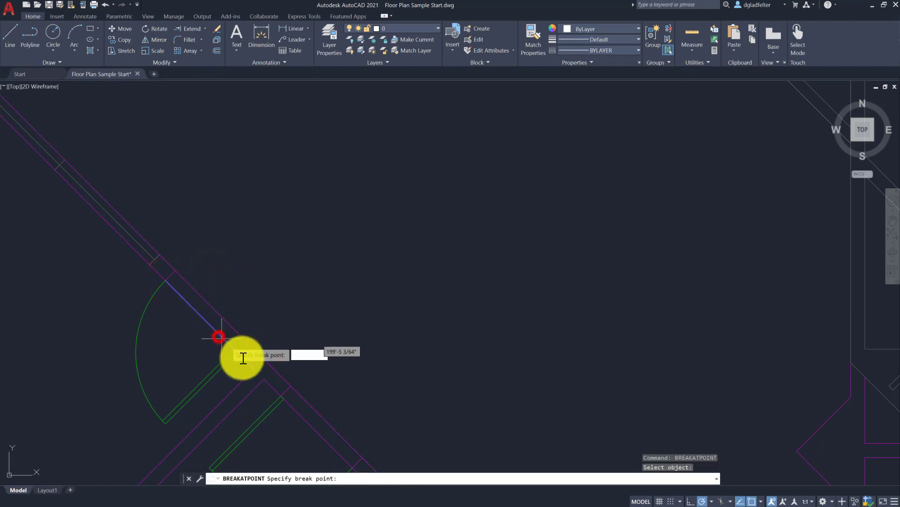
left_click(238, 354)
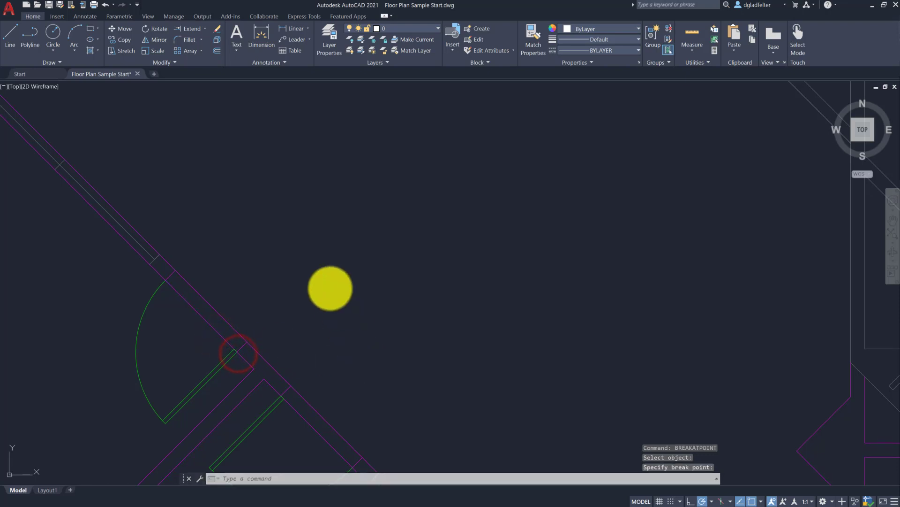
middle_click_drag(316, 408, 263, 302)
right_click(263, 302)
left_click(281, 304)
left_click(258, 297)
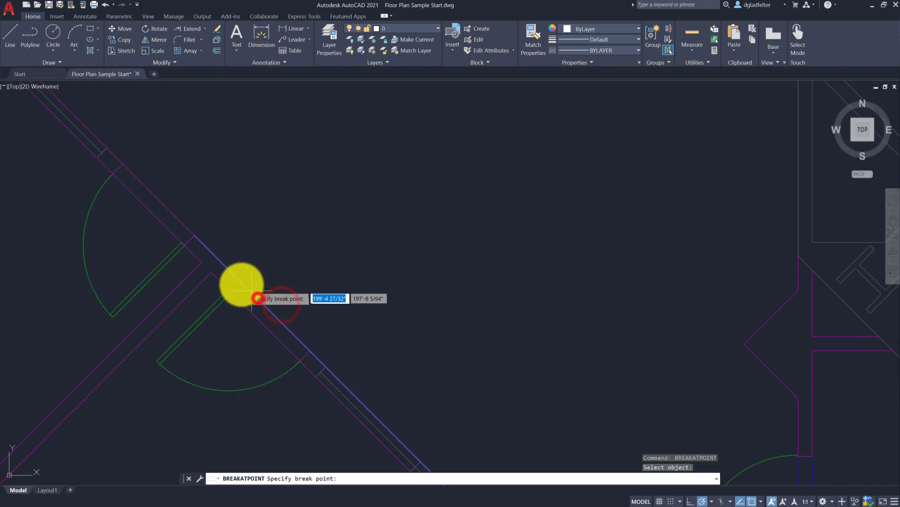
left_click(257, 298)
- Break the remaining wall lines on either side of the last door openings
right_click(288, 301)
left_click(307, 309)
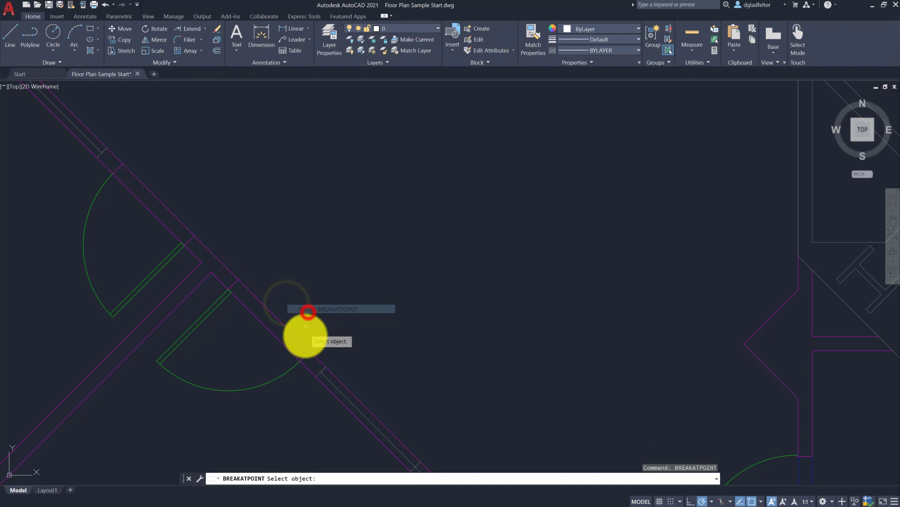
left_click(303, 345)
left_click(303, 346)
right_click(320, 315)
left_click(330, 320)
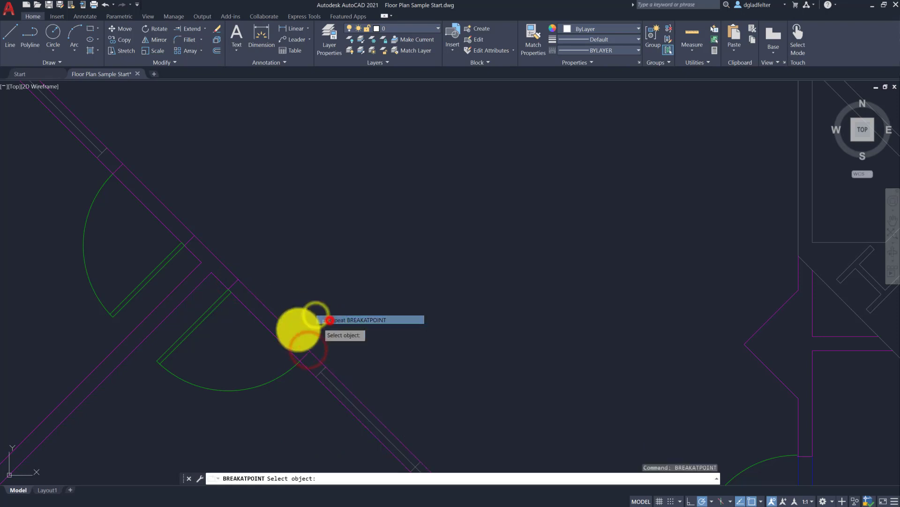
left_click(237, 302)
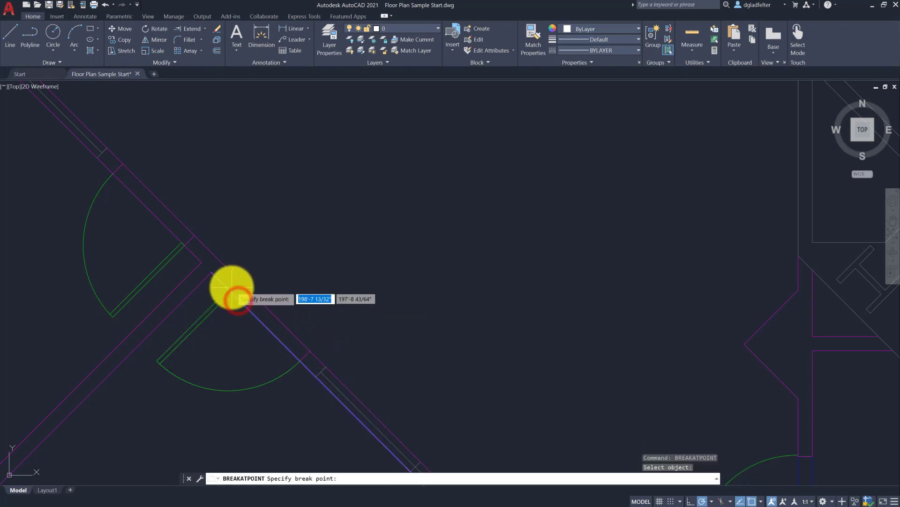
left_click(226, 288)
right_click(253, 308)
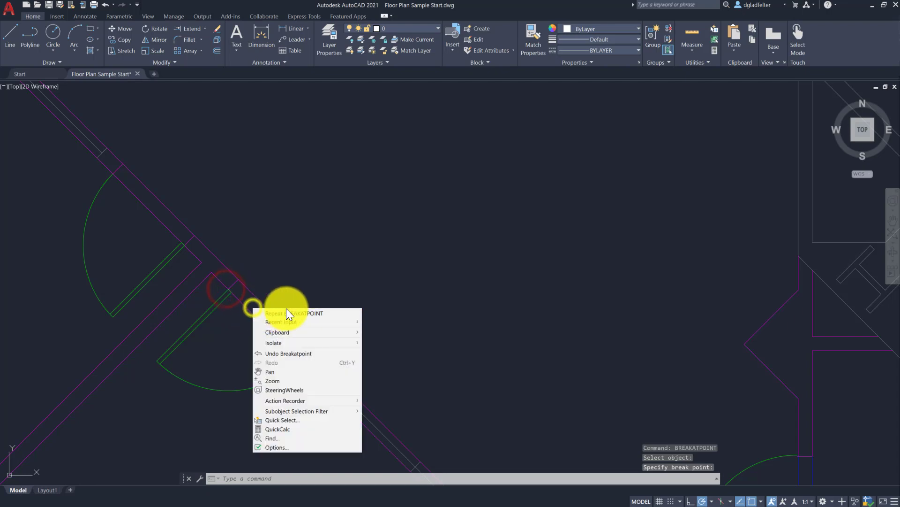
left_click(287, 313)
left_click(287, 346)
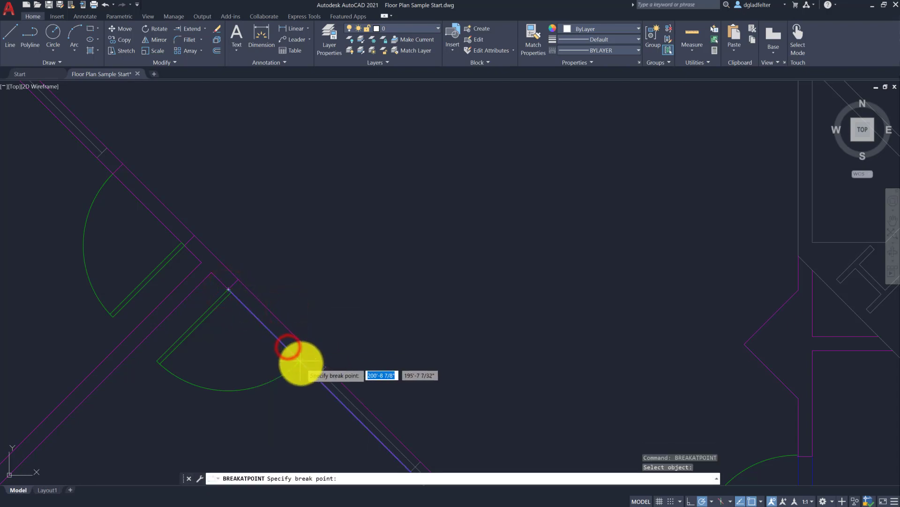
left_click(300, 363)
scroll(322, 332, "down", 6)
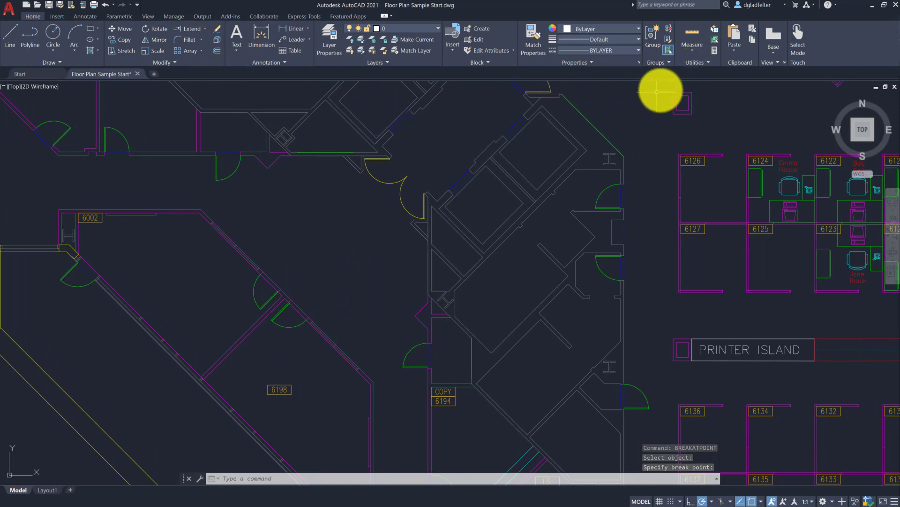
- With MATCHPROP, copy the dashed door header style onto the broken wall segments
key("Return")
left_click(509, 222)
type("ma")
key("Return")
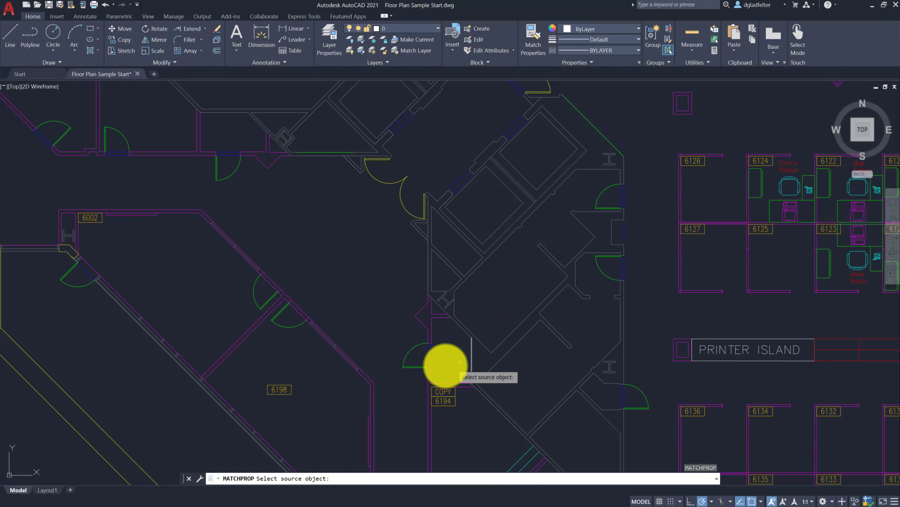
left_click(429, 355)
scroll(299, 312, "up", 5)
left_click(276, 336)
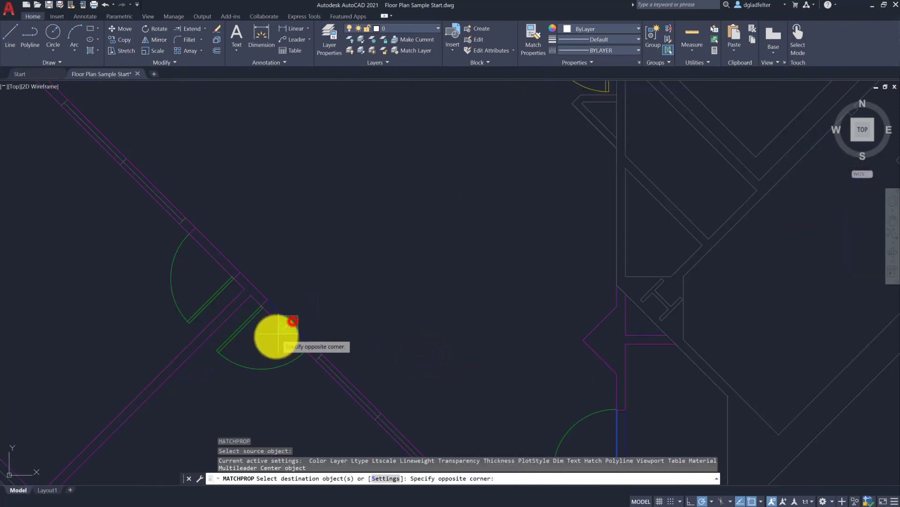
left_click(225, 245)
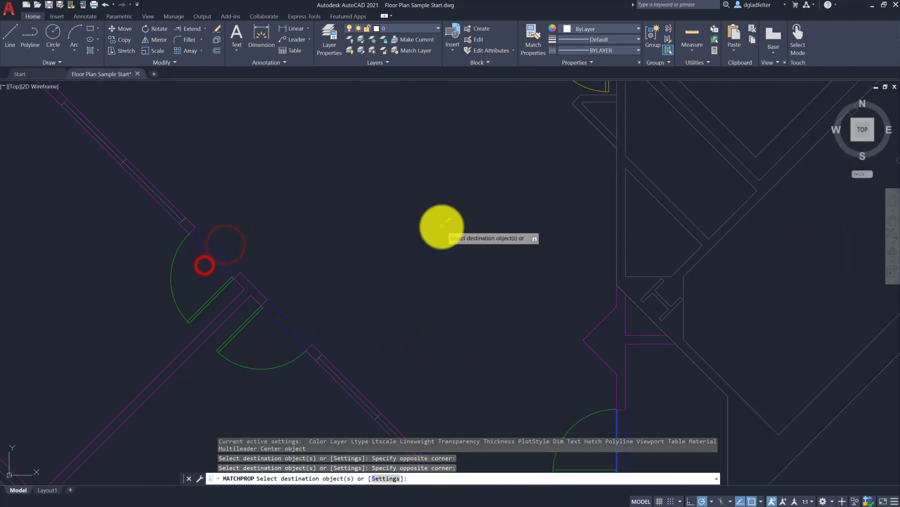
right_click(402, 237)
left_click(407, 239)
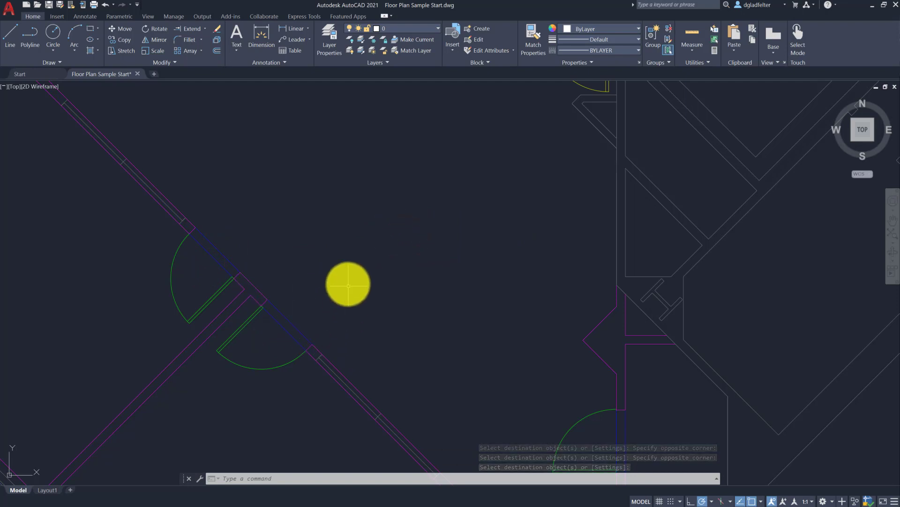
middle_click_drag(348, 284, 303, 326)
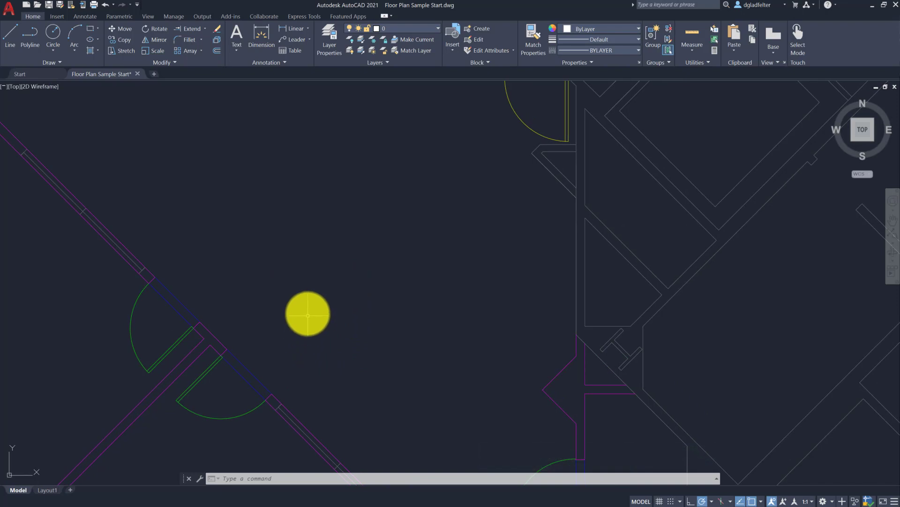
scroll(312, 280, "down", 2)
scroll(311, 280, "down", 2)
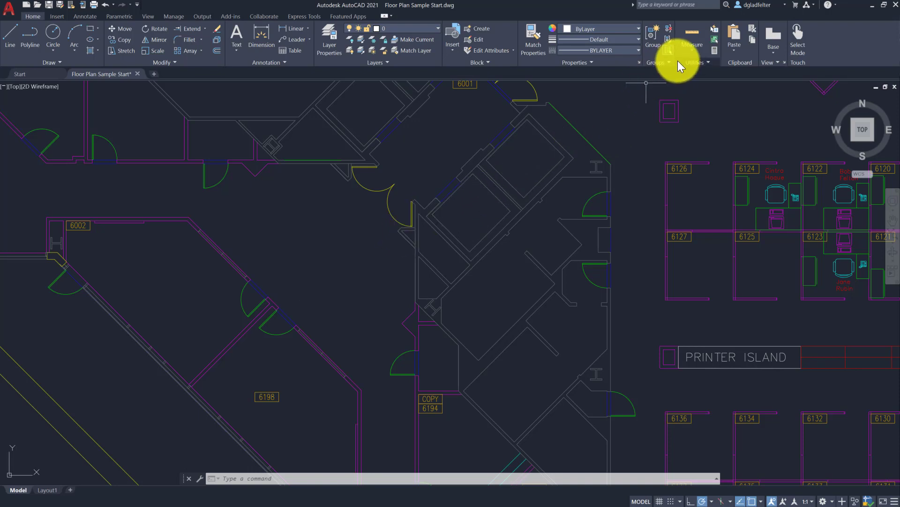
- Quick-measure room 6002: area 271.1222 sq ft, perimeter 73'-6 45/64"
left_click(688, 51)
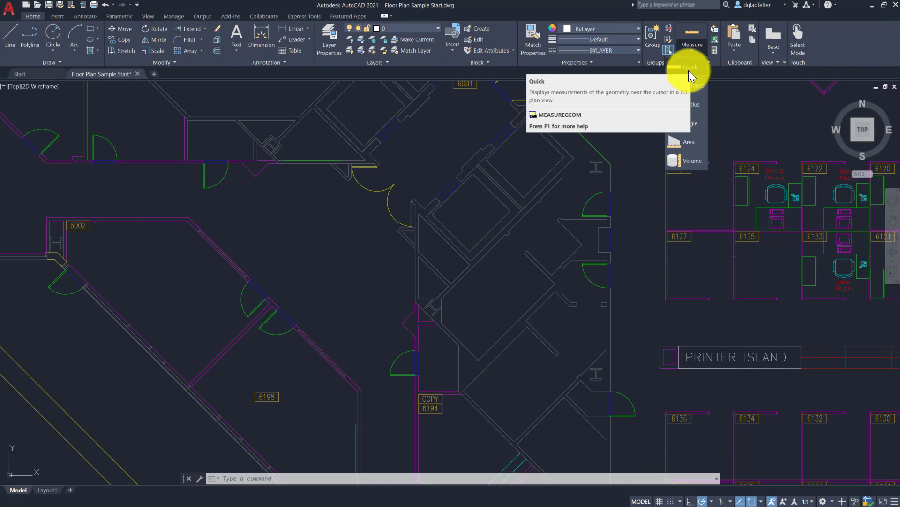
left_click(688, 68)
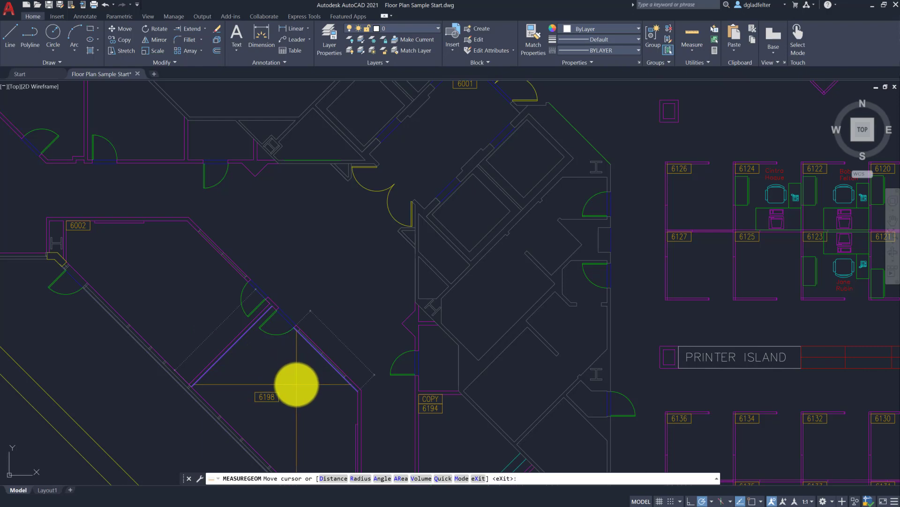
middle_click_drag(295, 382, 241, 280)
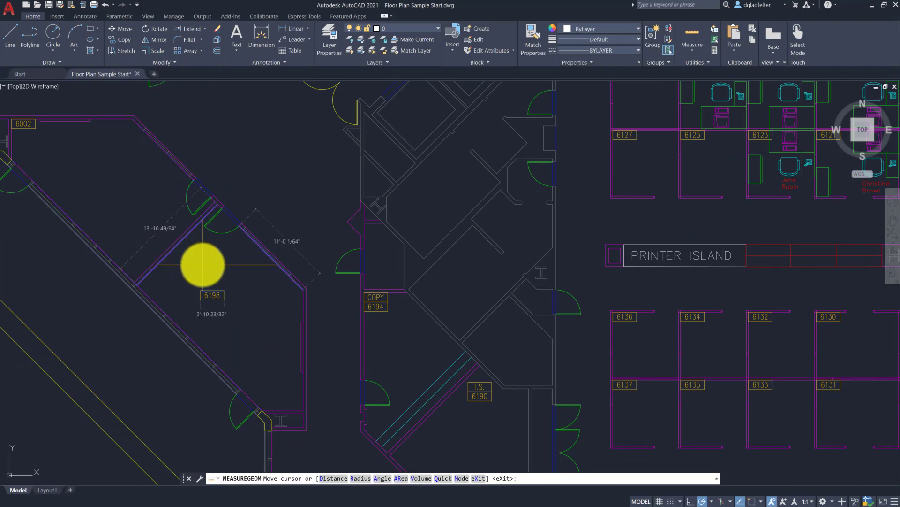
middle_click_drag(220, 284, 266, 324)
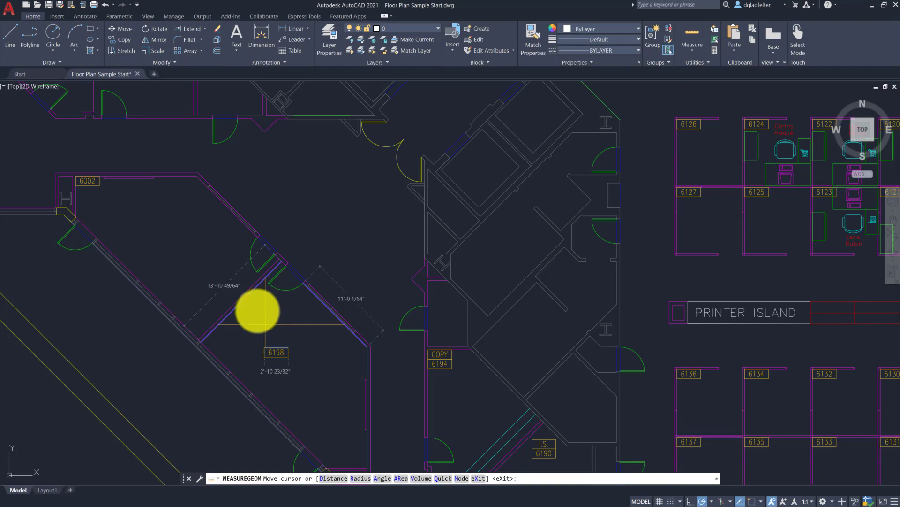
left_click(210, 263)
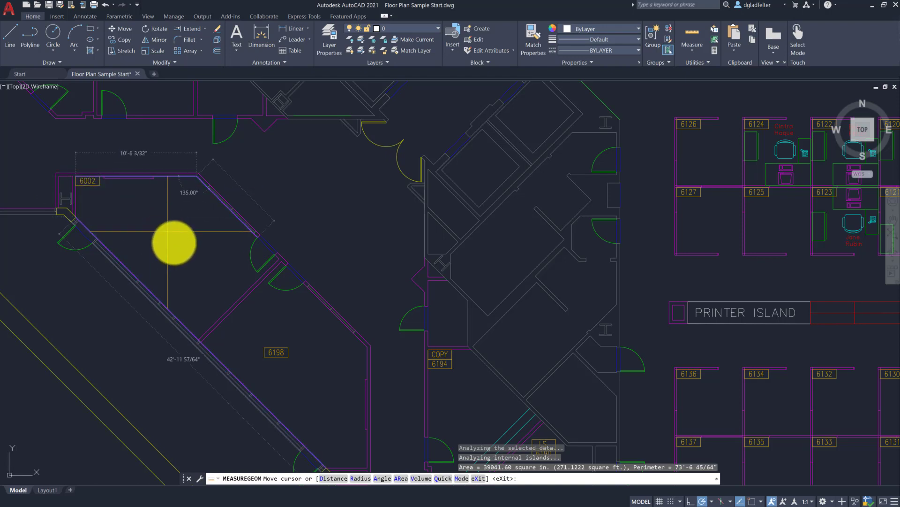
- Extend room 6002's measured area to 281.1076 sq ft (perimeter 74'-10 9/64"), then exit Measure
left_click(176, 246)
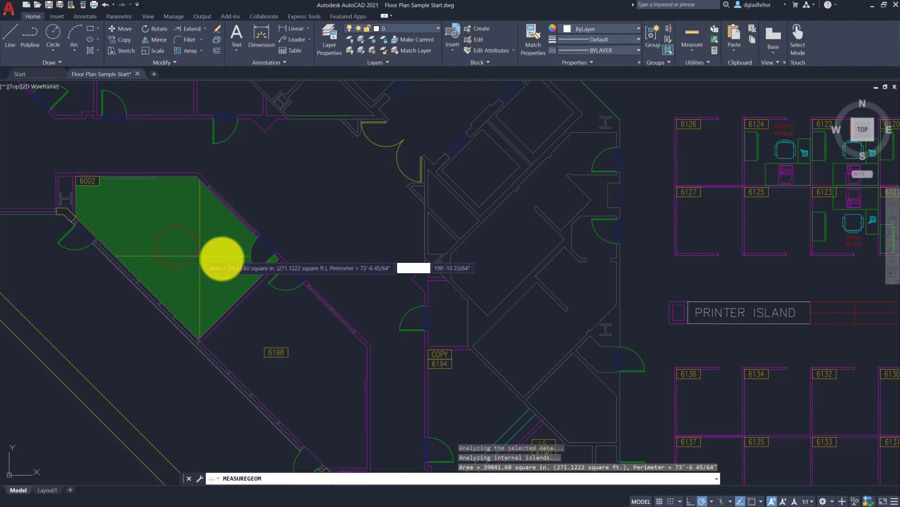
left_click(260, 254)
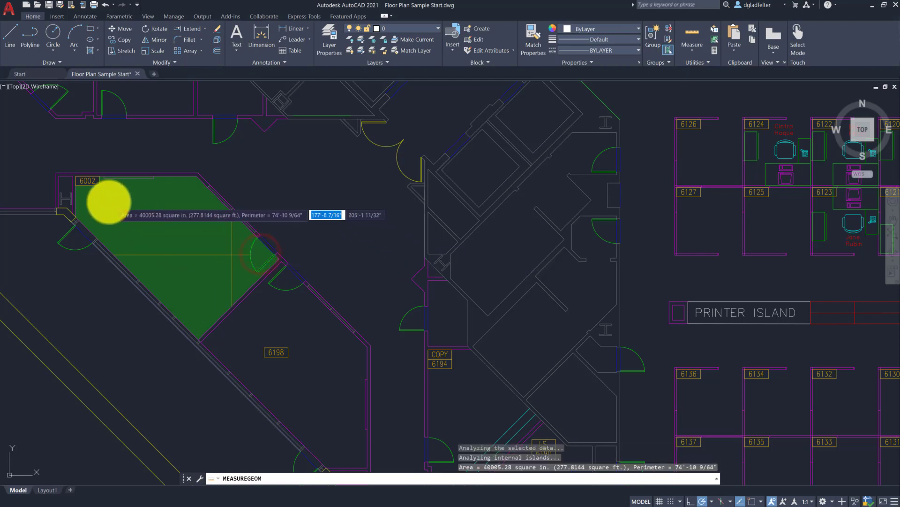
left_click(88, 182)
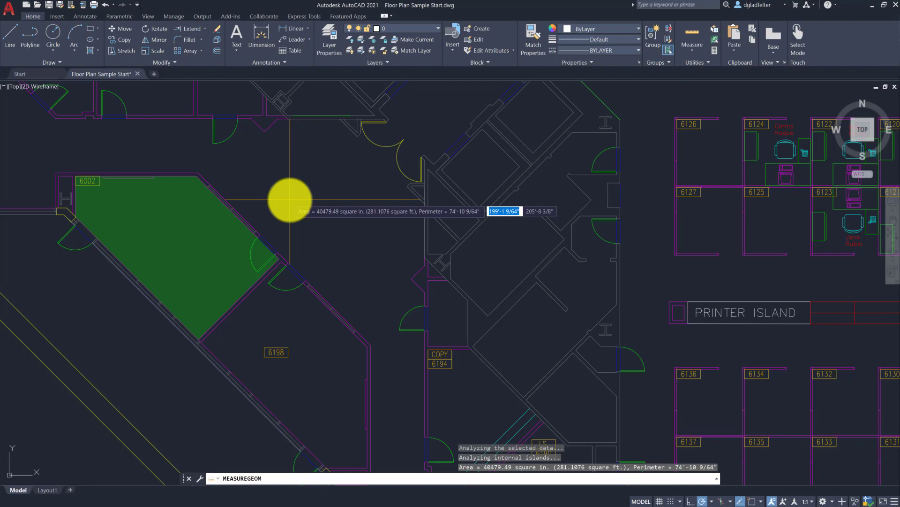
key("Escape")
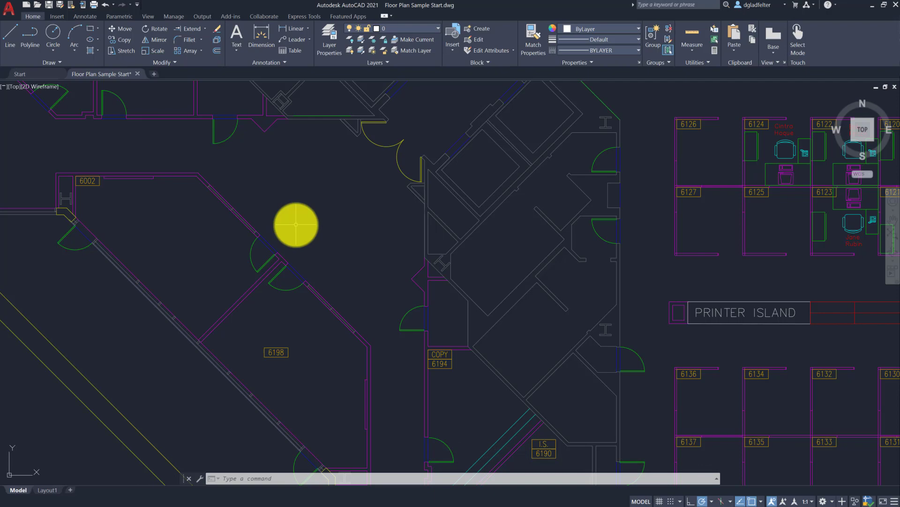
- Open the Blocks palette on Current Drawing, listing DOOR, DR-36, NCL-HL and SOFA2, placed at left
middle_click_drag(296, 225, 223, 233)
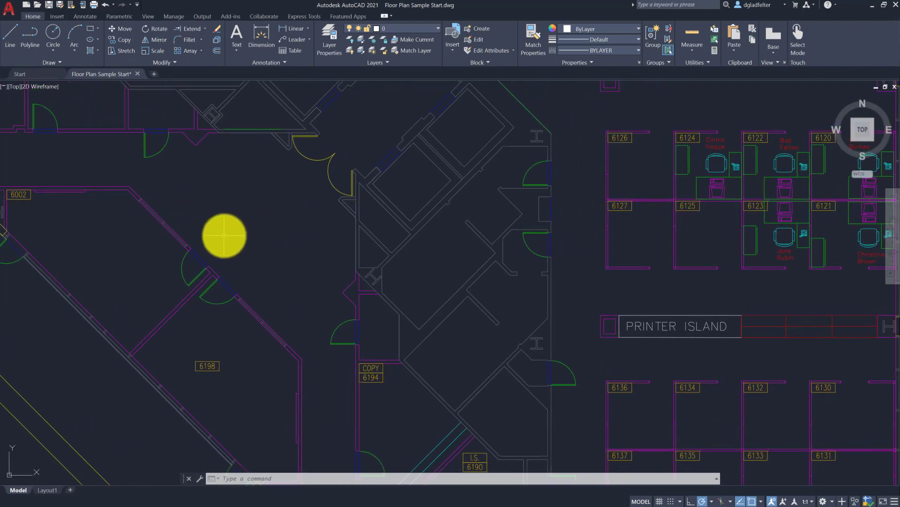
left_click(57, 17)
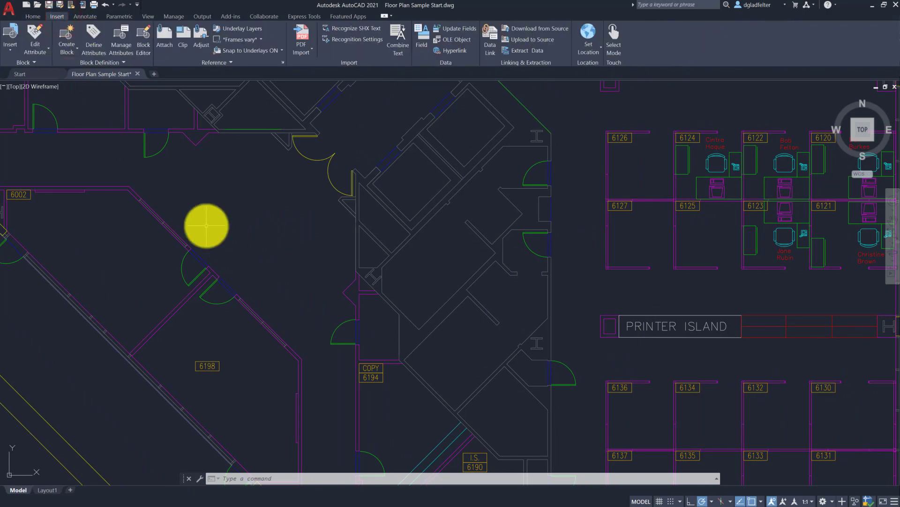
left_click(10, 47)
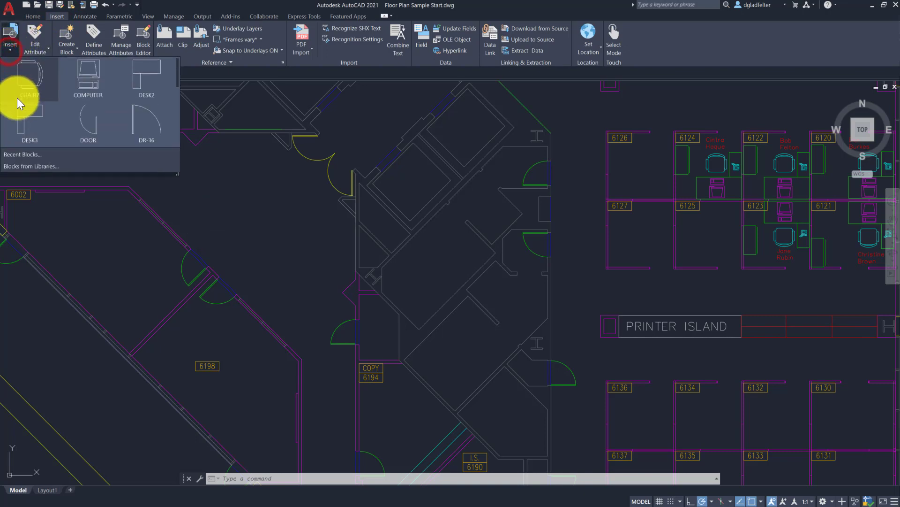
left_click(21, 166)
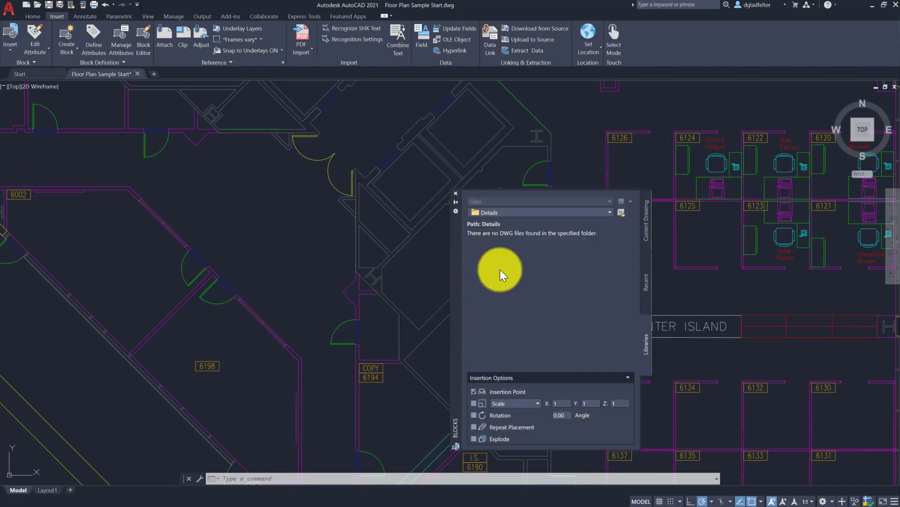
left_click(804, 150)
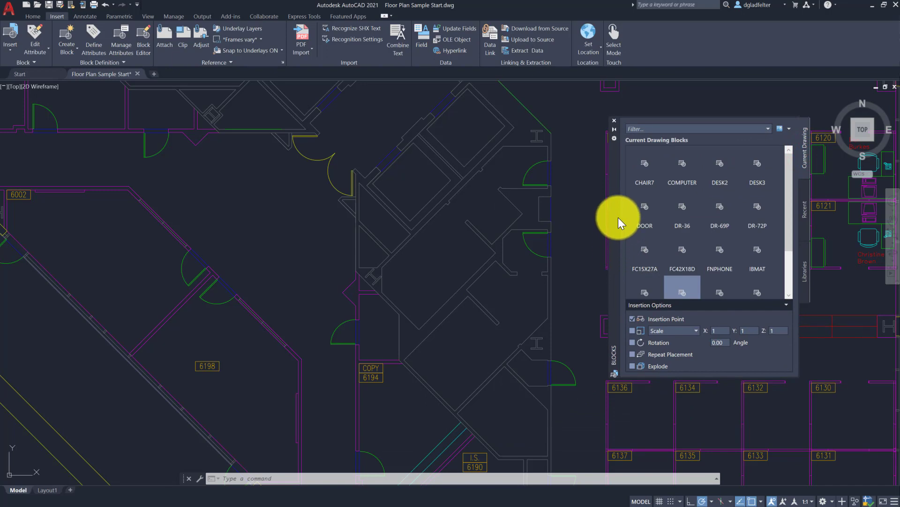
left_click_drag(618, 205, 84, 214)
scroll(88, 215, "down", 2)
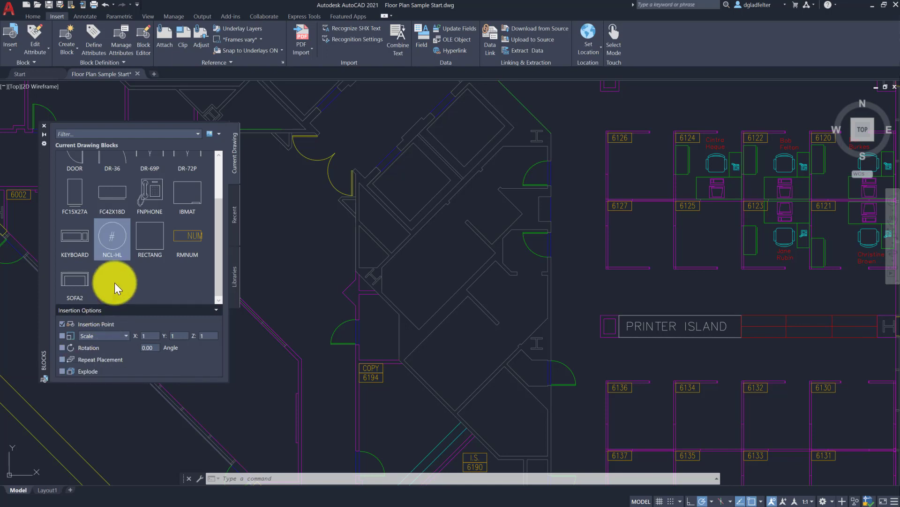
scroll(124, 226, "up", 2)
mouse_move(124, 226)
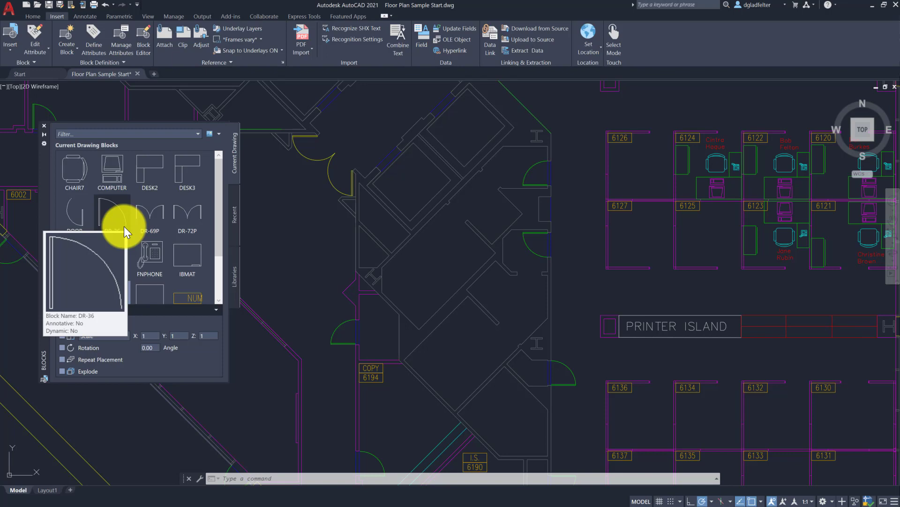
- Load the Block Library folder into the palette's Libraries tab, showing symbols like BORE-E and PLNT-SHR
left_click(233, 271)
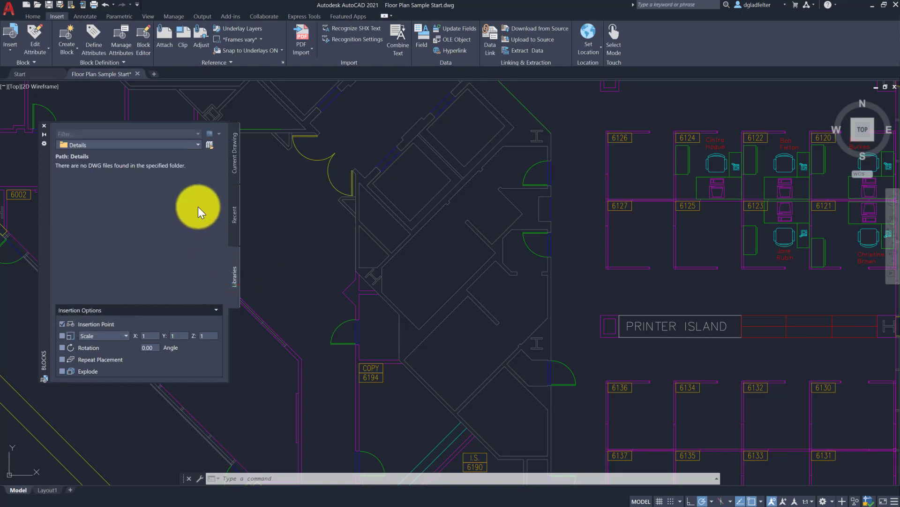
left_click(209, 145)
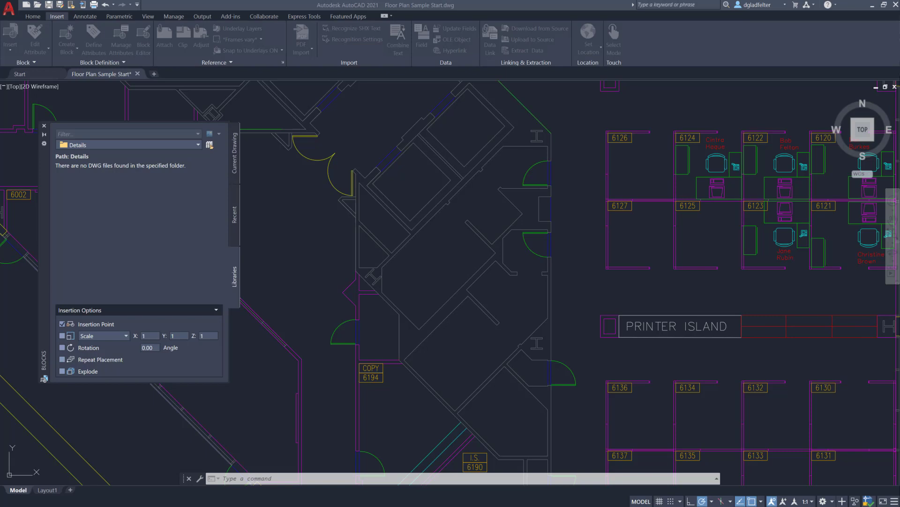
left_click_drag(440, 148, 448, 129)
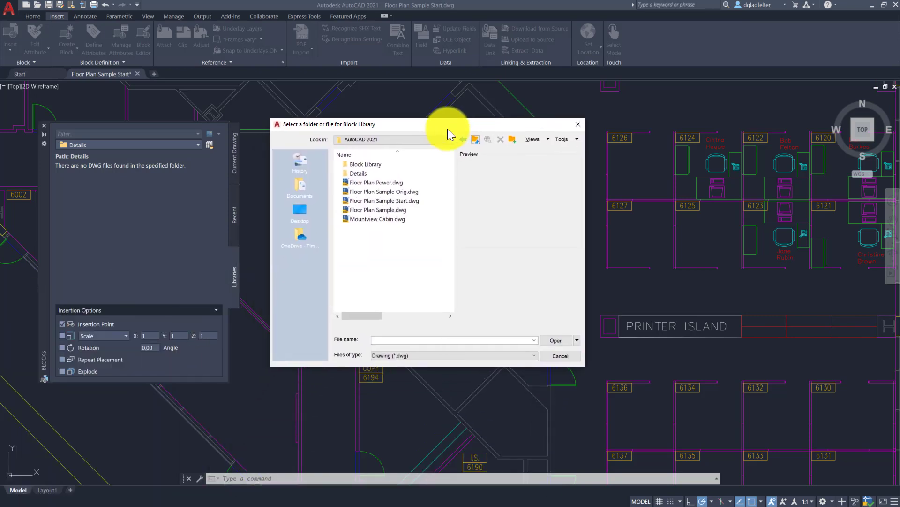
double_click(356, 164)
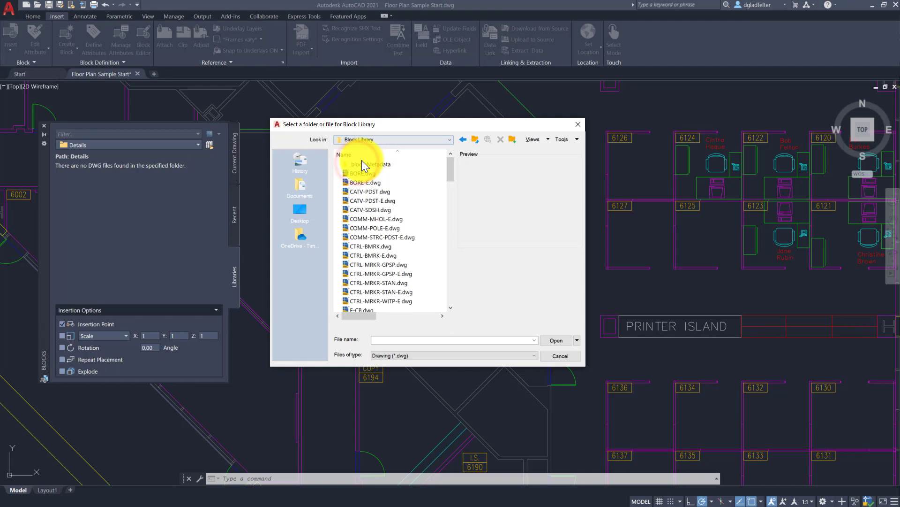
left_click(556, 338)
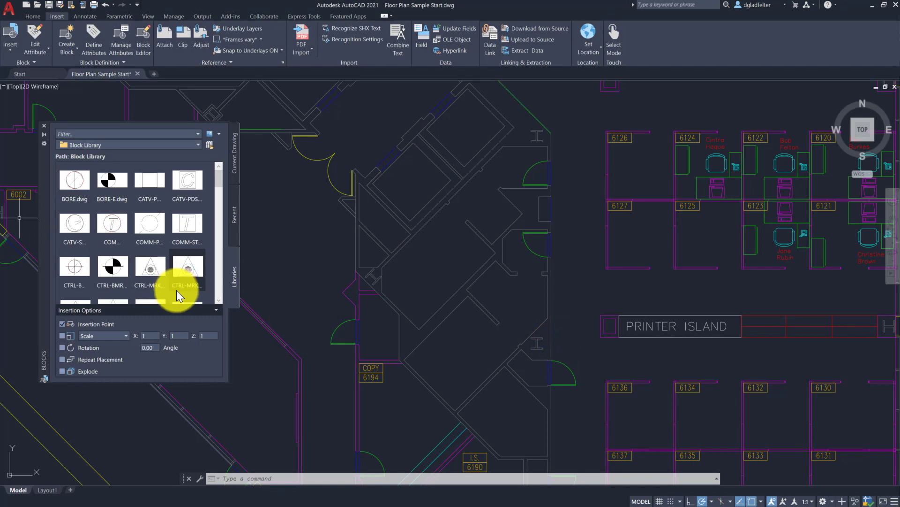
mouse_move(176, 290)
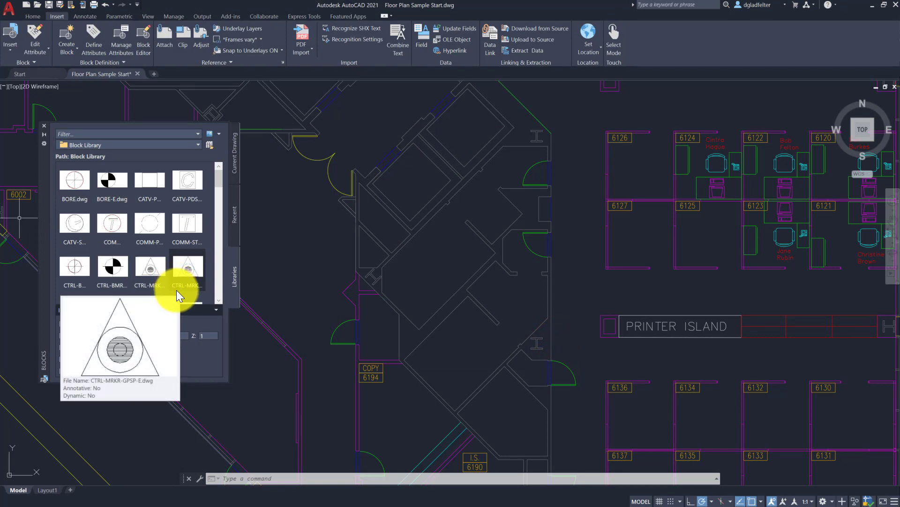
scroll(168, 287, "down", 3)
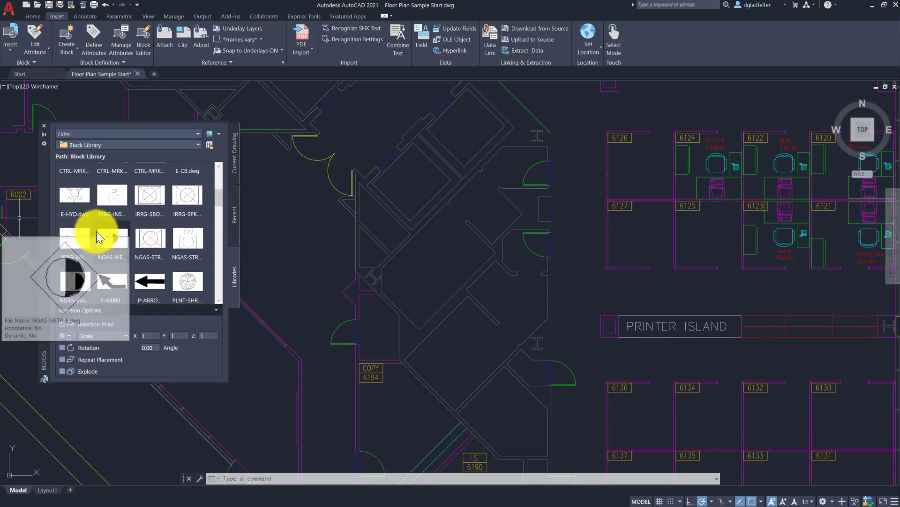
left_click(77, 236)
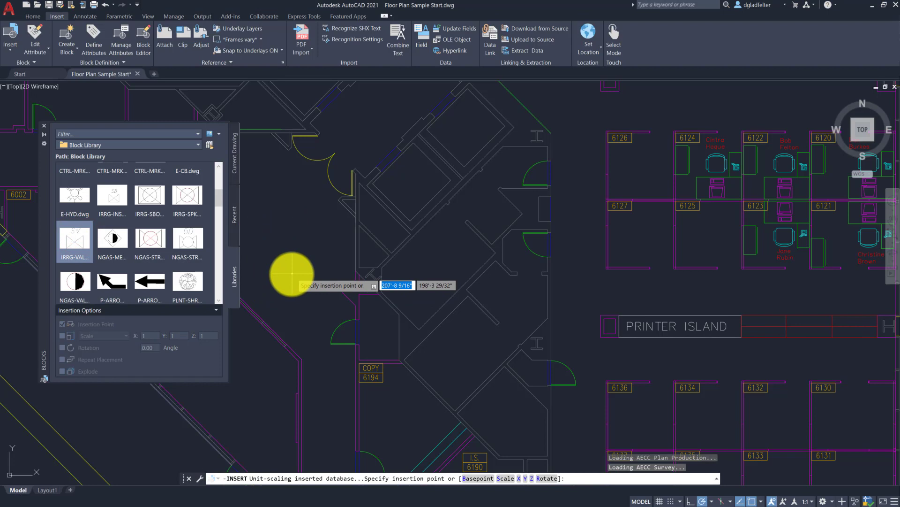
left_click(329, 272)
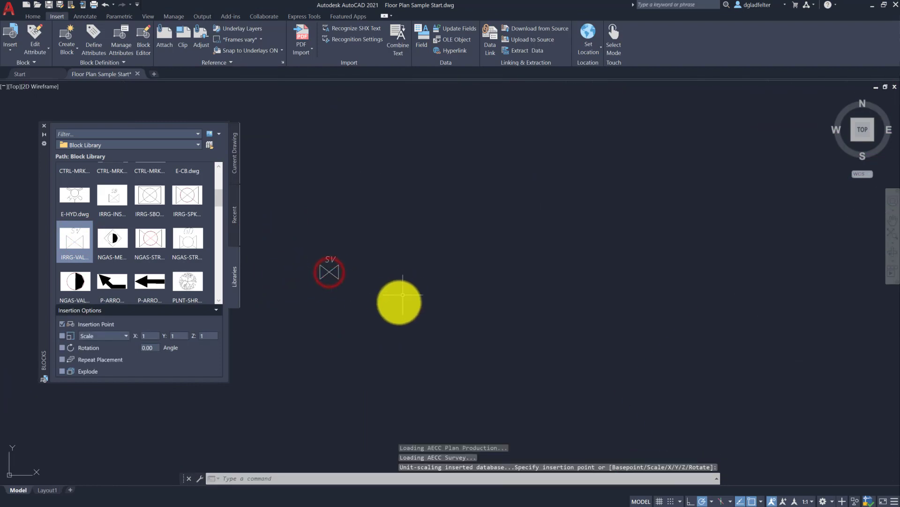
left_click(332, 226)
left_click(304, 294)
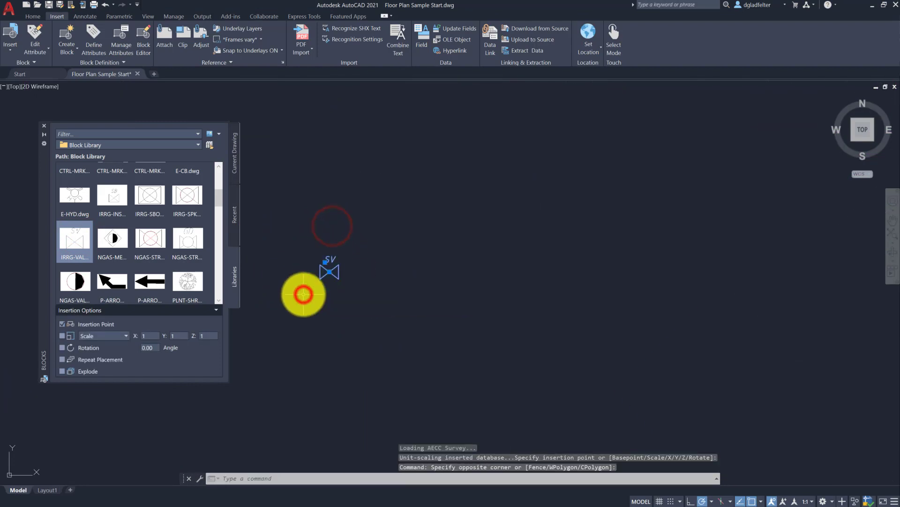
key("Delete")
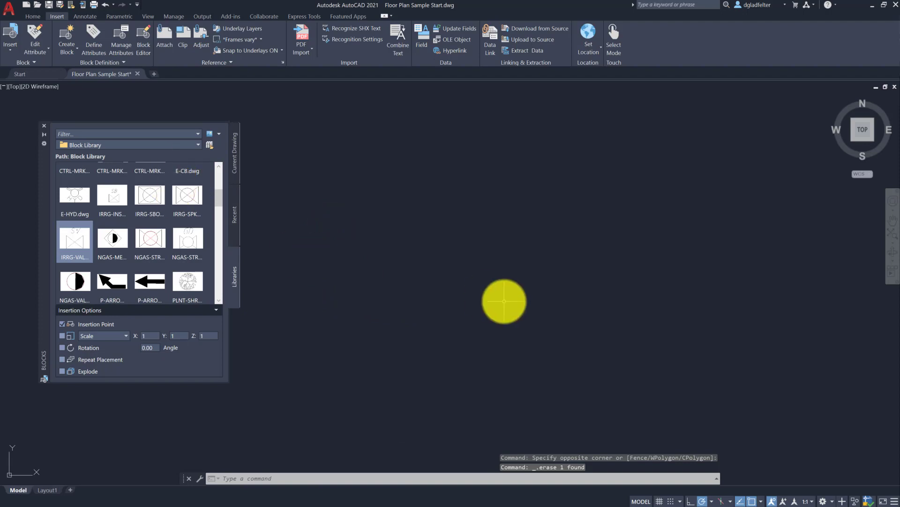
left_click(95, 136)
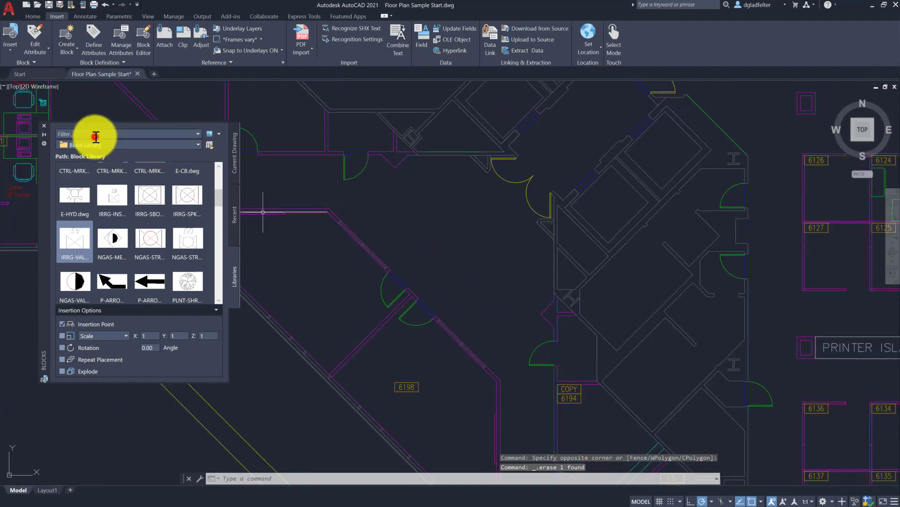
type("*")
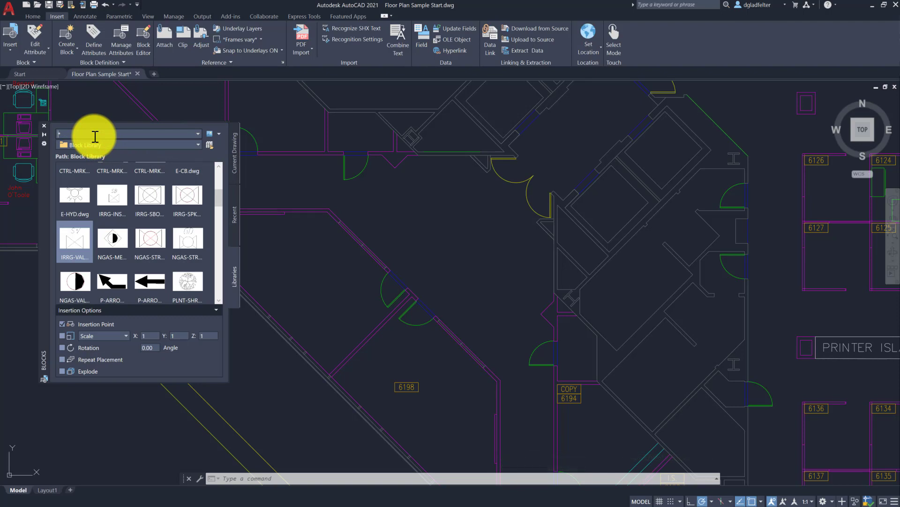
type("val*")
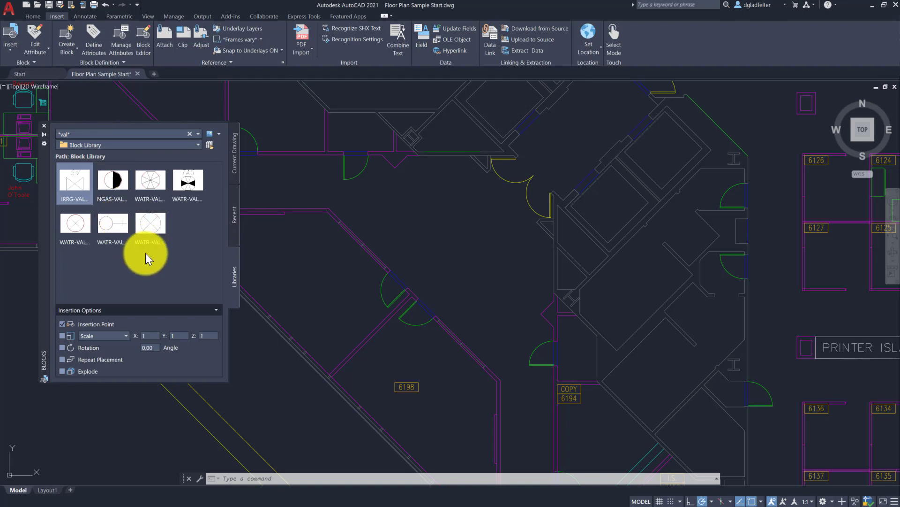
key("BackSpace")
key("BackSpace")
key("BackSpace")
key("BackSpace")
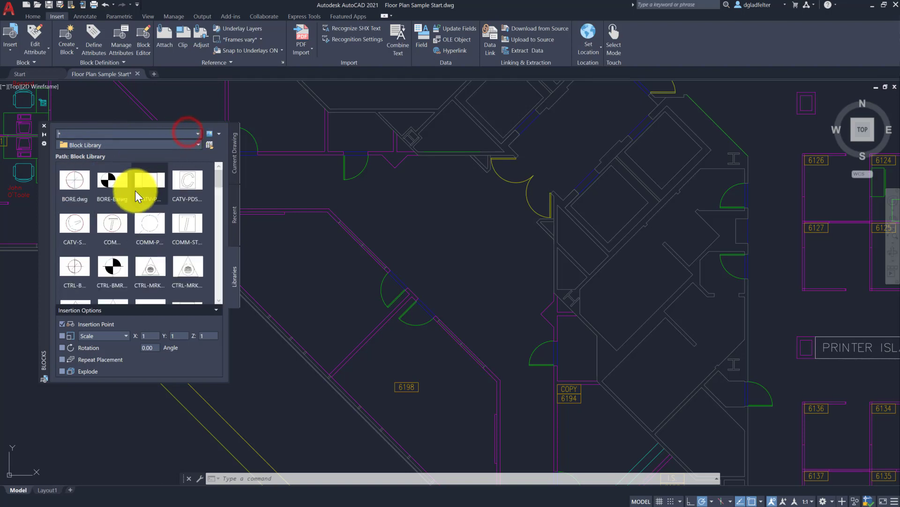
key("BackSpace")
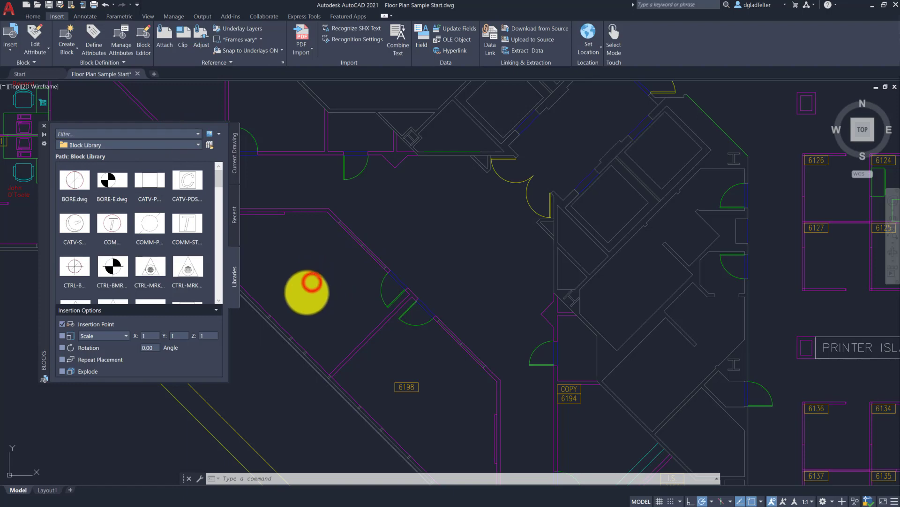
scroll(301, 297, "down", 4)
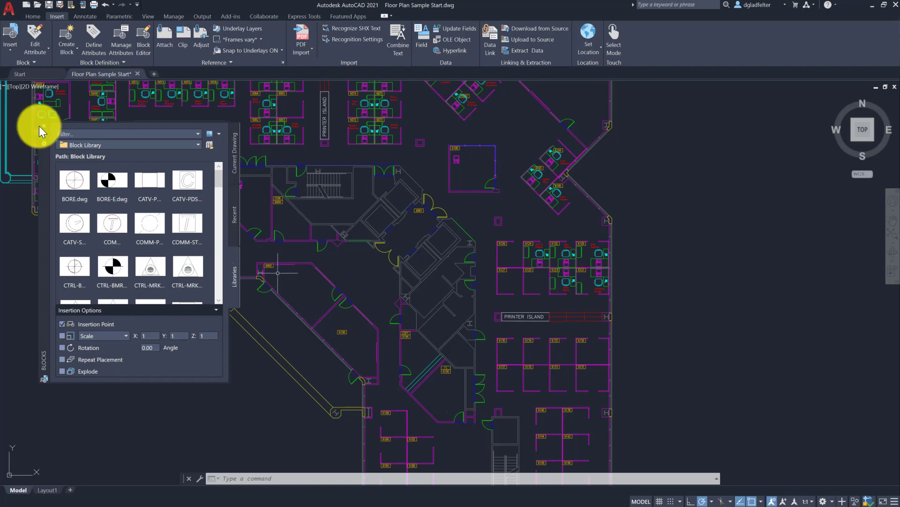
- Close the Blocks palette, save over Floor Plan Sample.dwg, and close the drawing
middle_click_drag(369, 240, 379, 275)
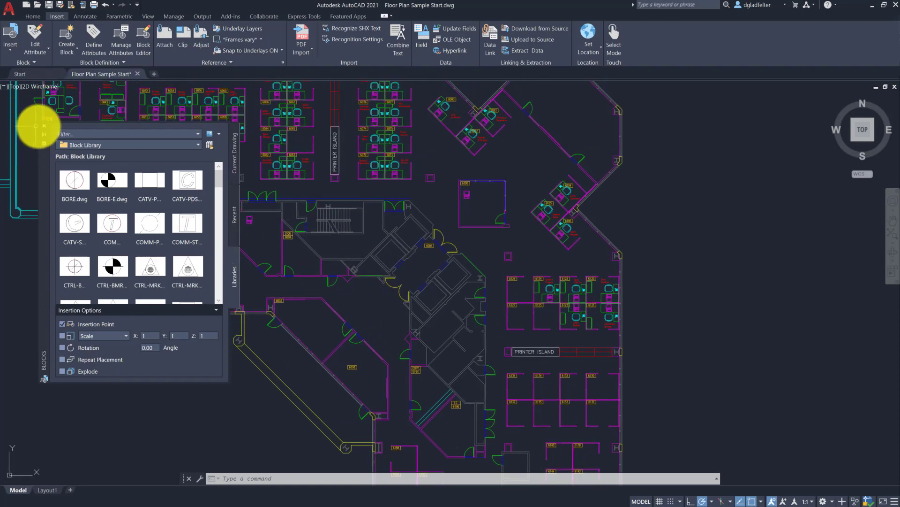
left_click(44, 125)
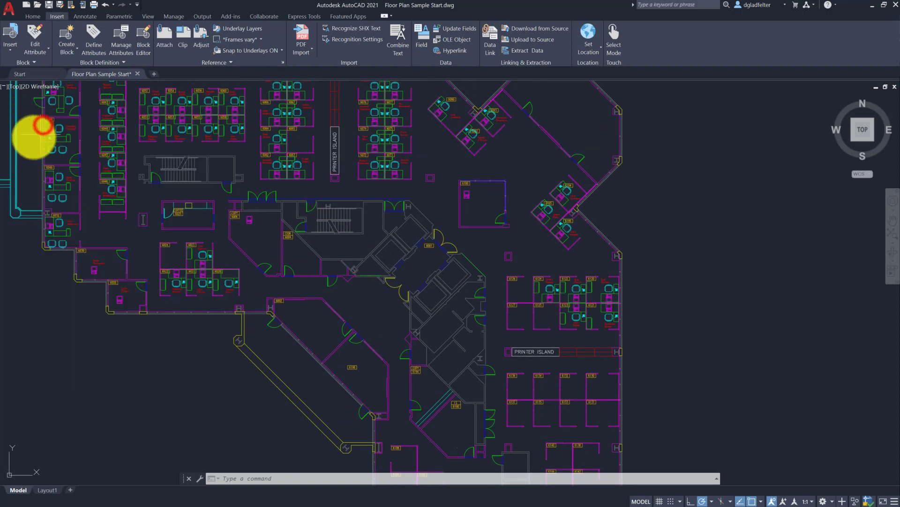
left_click(60, 5)
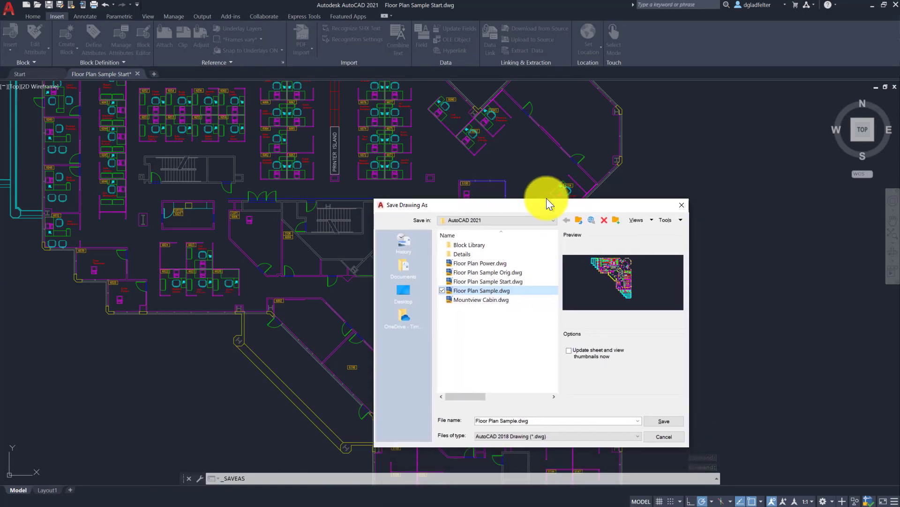
left_click(669, 415)
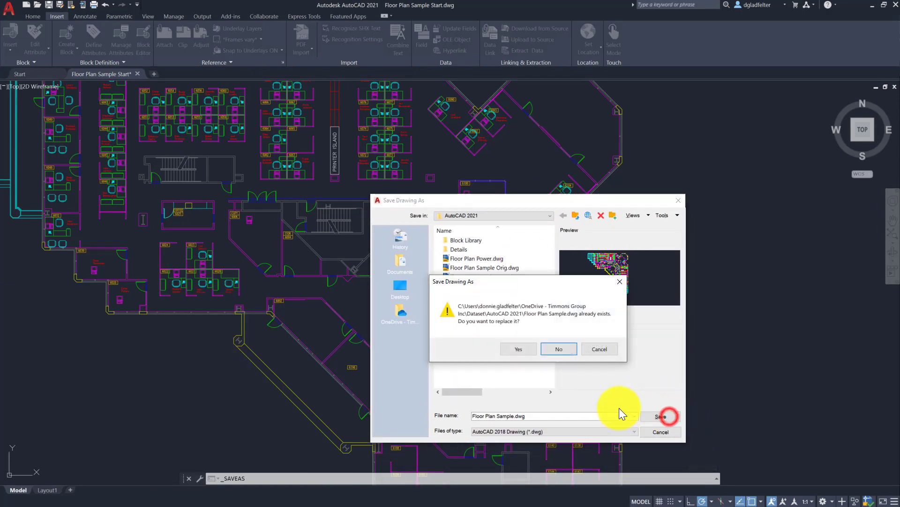
left_click(517, 350)
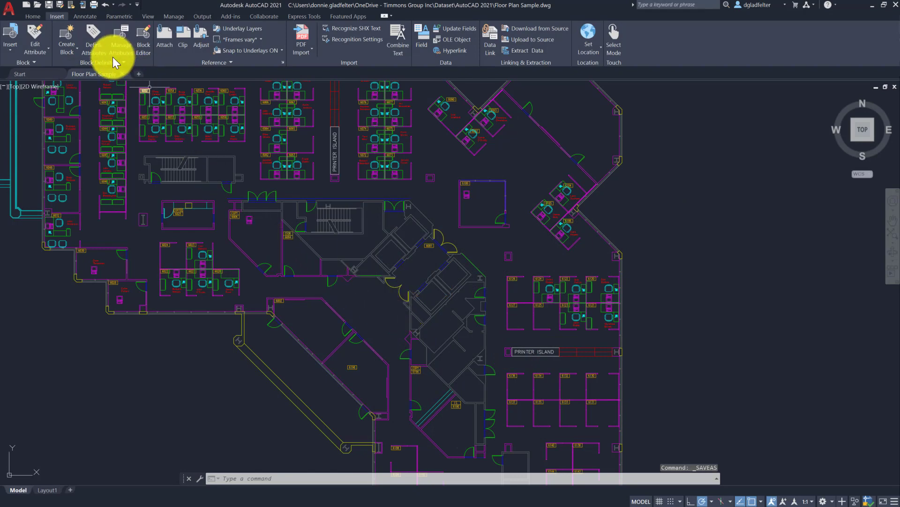
left_click(139, 74)
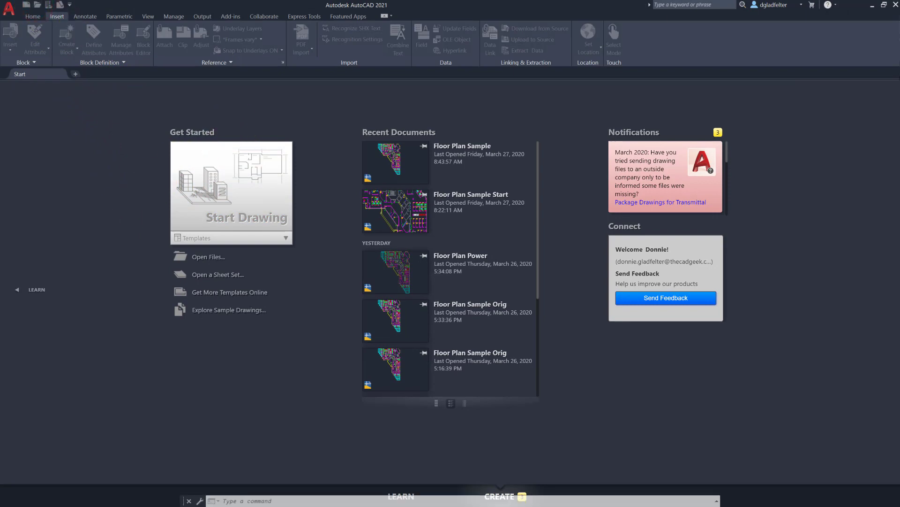
- Reopen Floor Plan Sample.dwg with Ctrl+O and bring up the View ribbon tab
key("ctrl+o")
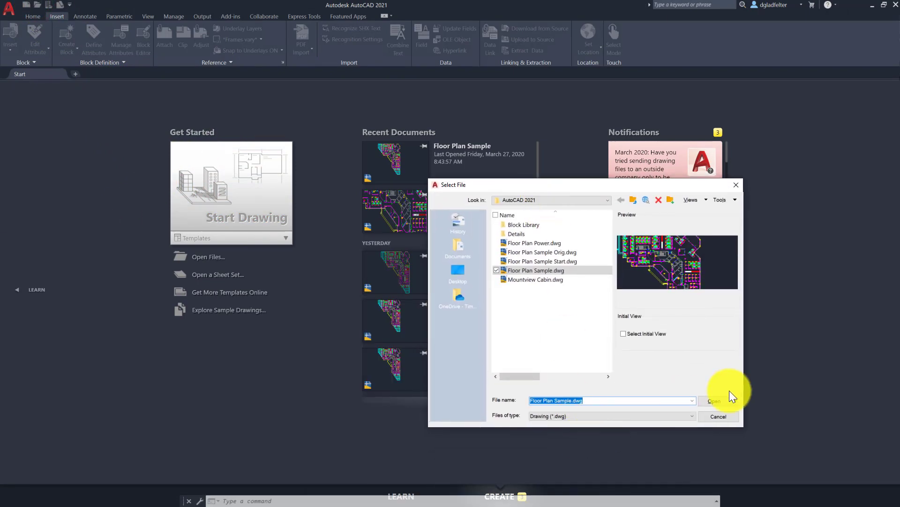
left_click(724, 396)
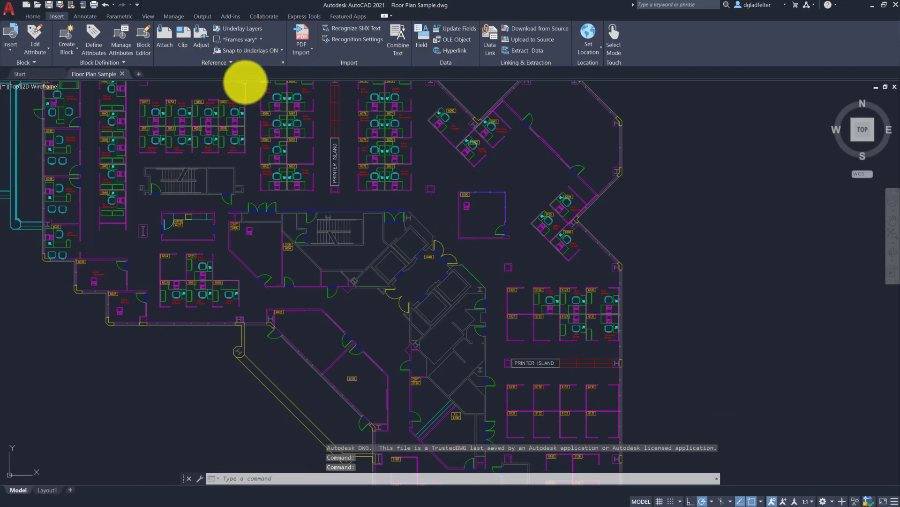
left_click(151, 16)
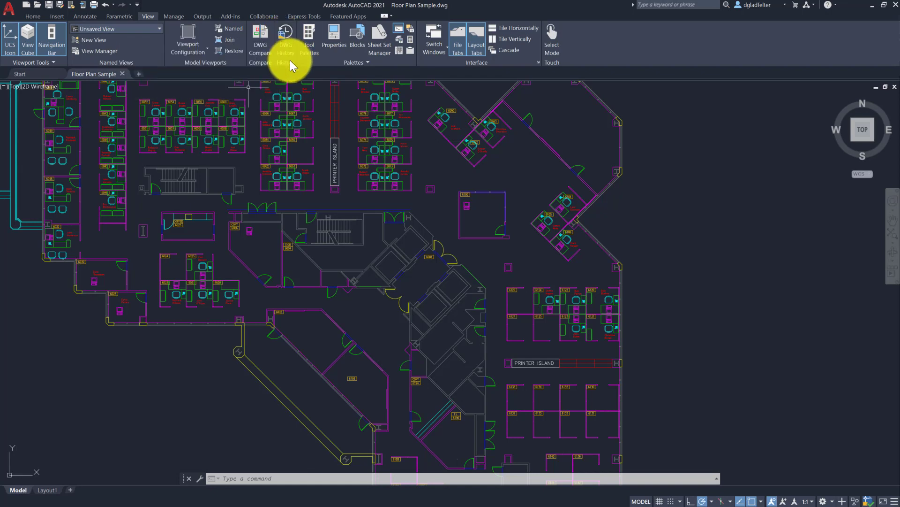
- Dock DWG History at right and compare against the March 25, 2:30 PM version near room 6198
left_click(286, 43)
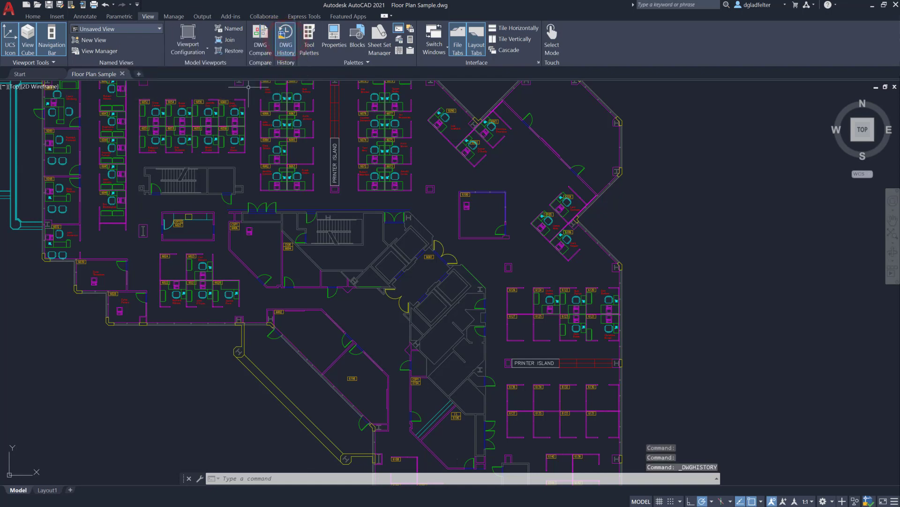
mouse_move(143, 365)
left_mouse_down()
mouse_move(558, 328)
mouse_move(643, 298)
mouse_move(655, 302)
left_mouse_up()
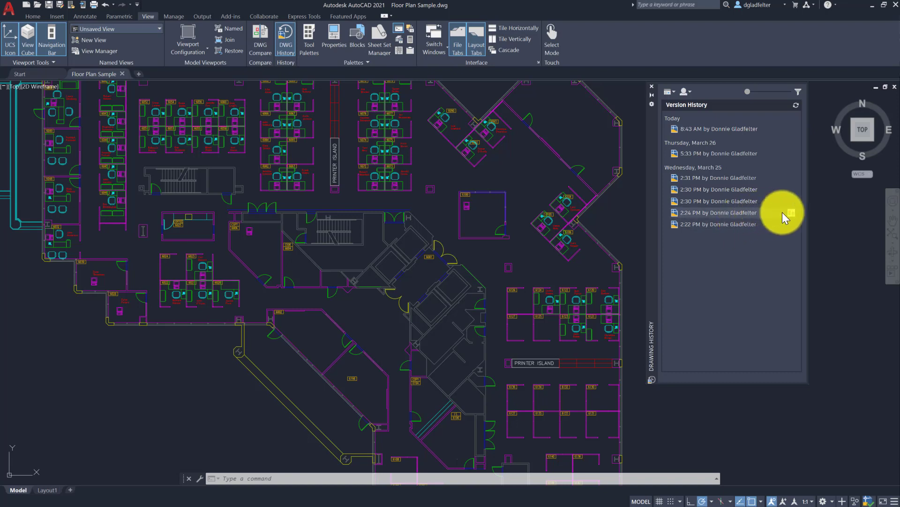
left_click(793, 202)
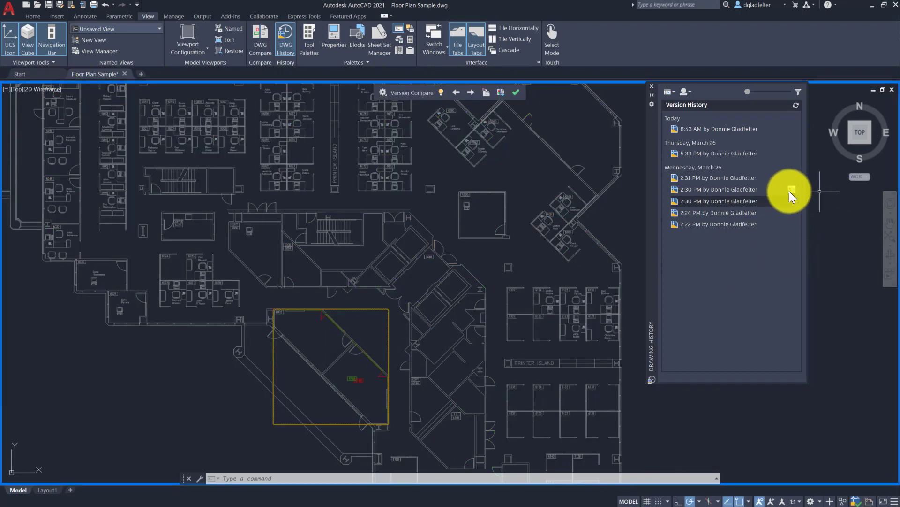
left_click(790, 189)
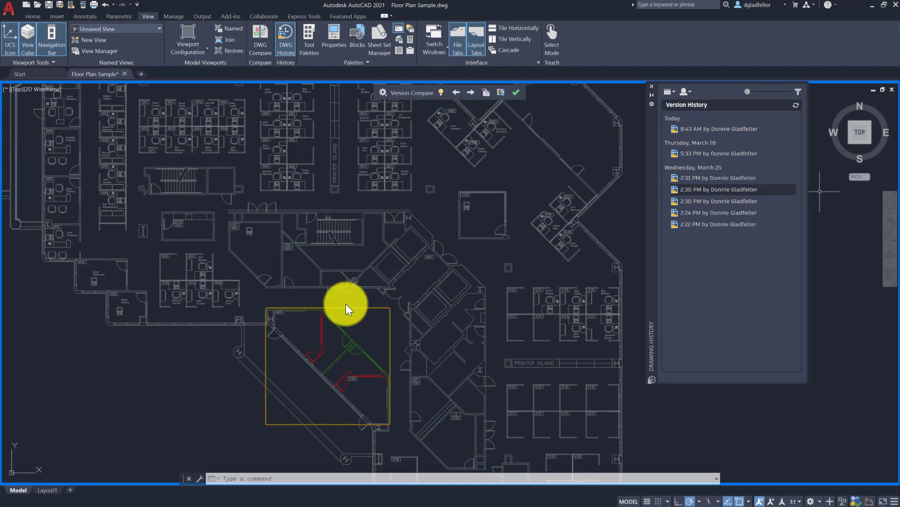
scroll(334, 371, "up", 6)
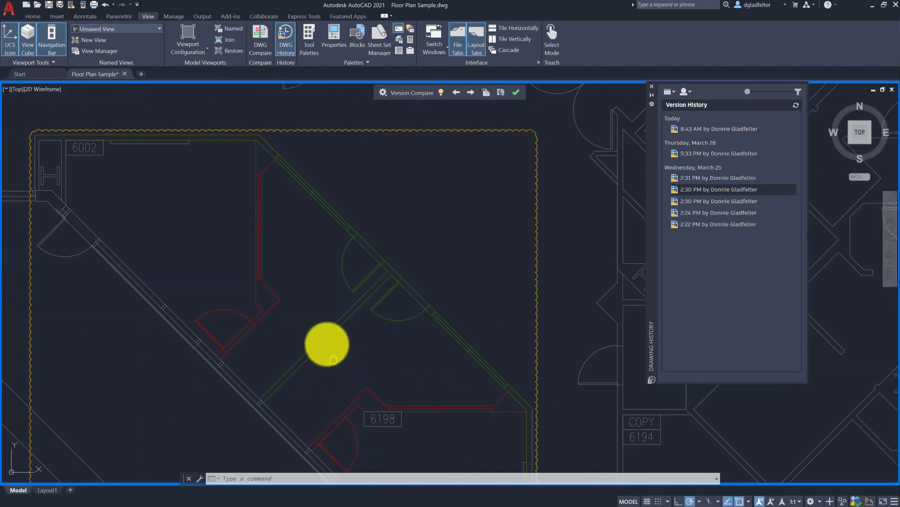
middle_click_drag(334, 359, 328, 342)
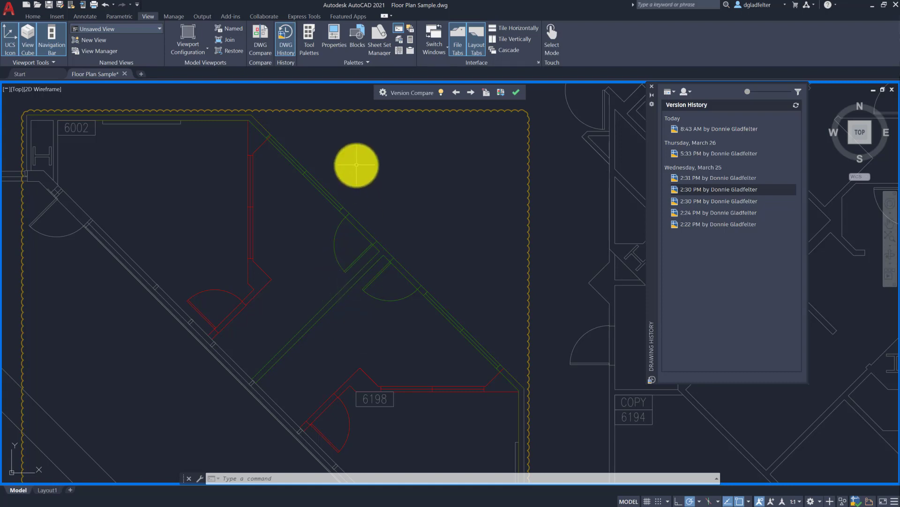
- Exit Version Compare and close the Drawing History palette
left_click(517, 92)
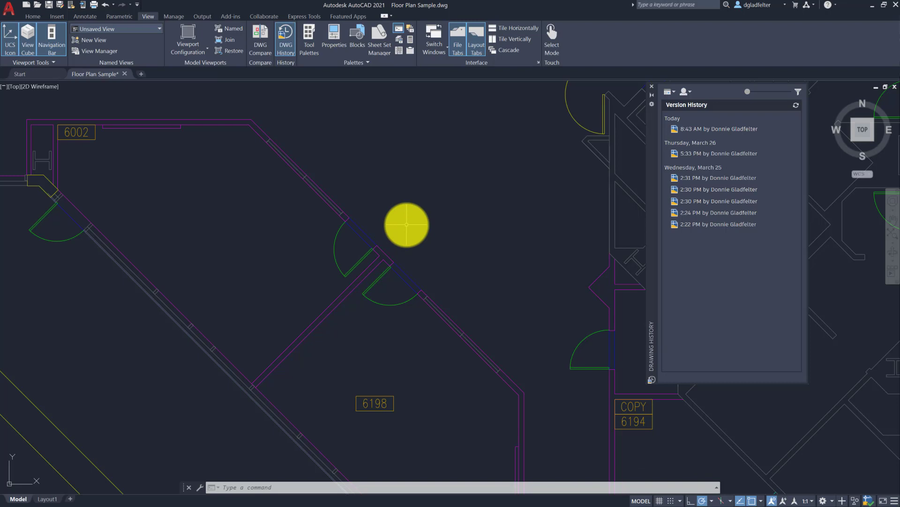
left_click(651, 87)
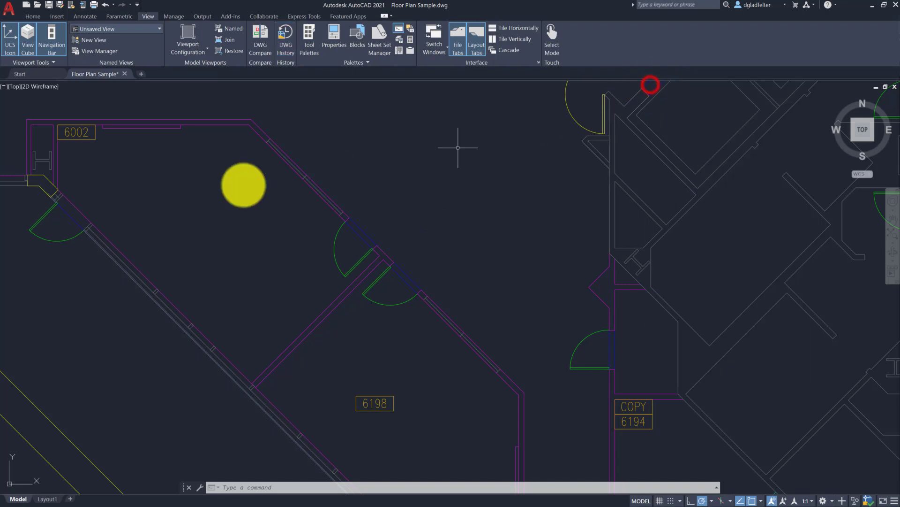
- Open Floor Plan Power.dwg, which alerts that the Floor Plan Sample xref was modified
left_click(36, 5)
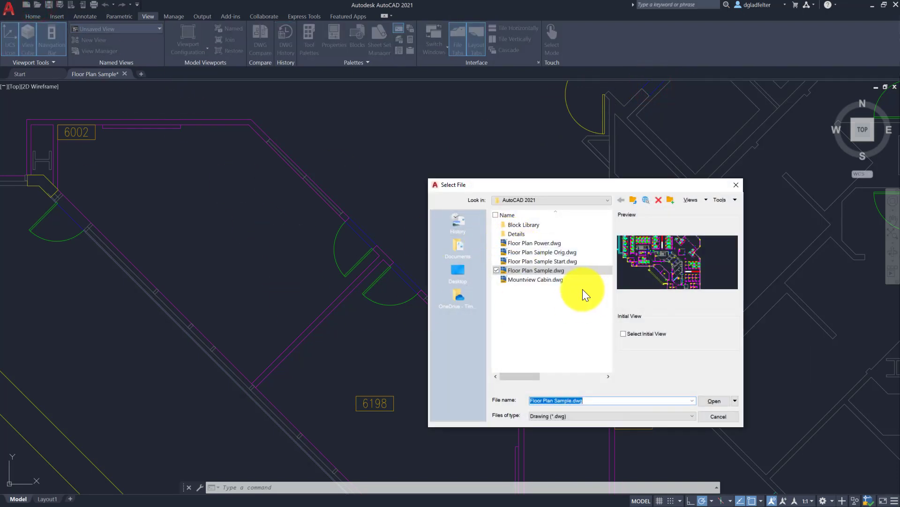
left_click(541, 243)
left_click(712, 402)
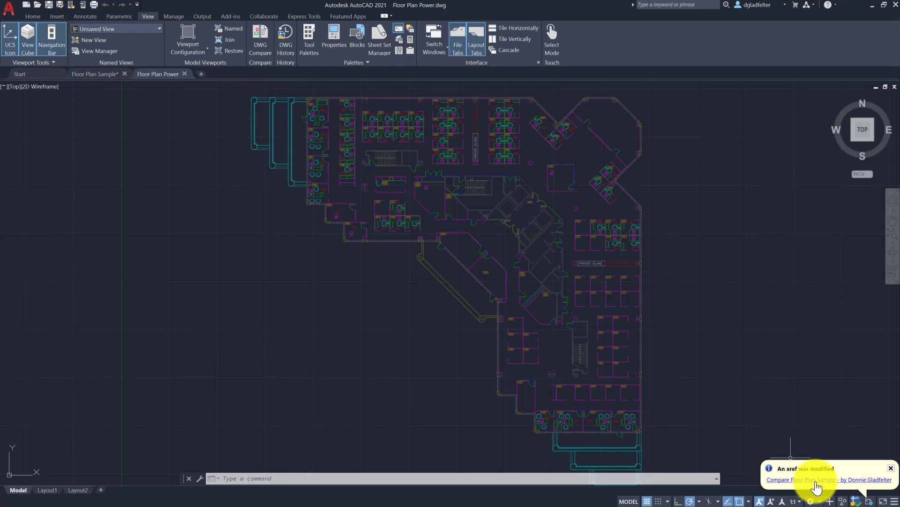
- Start Xref Compare on the modified Floor Plan Sample xref and zoom into the changes
left_click(815, 481)
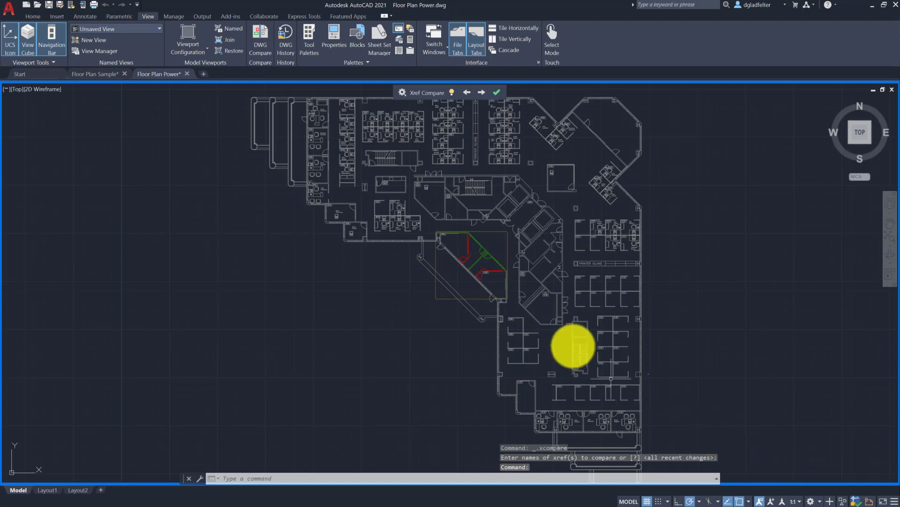
scroll(484, 245, "up", 2)
scroll(484, 245, "up", 2)
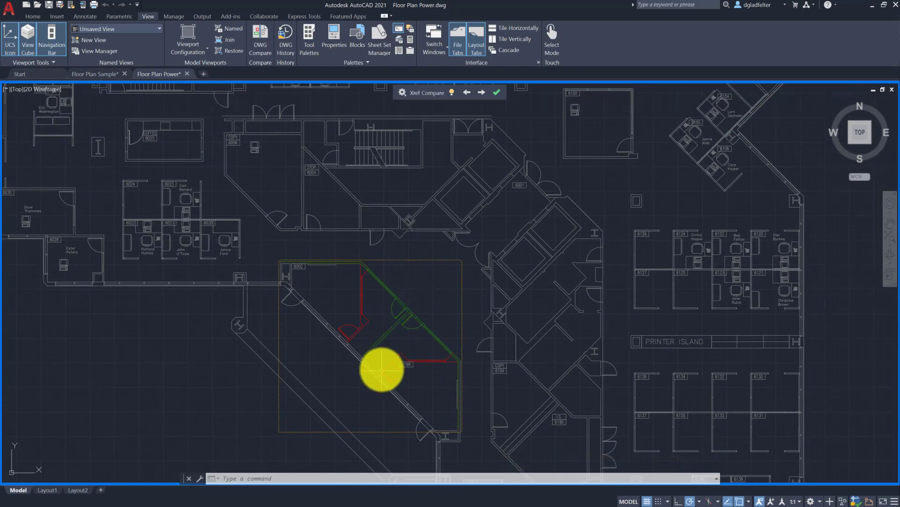
scroll(384, 357, "up", 1)
scroll(376, 324, "up", 1)
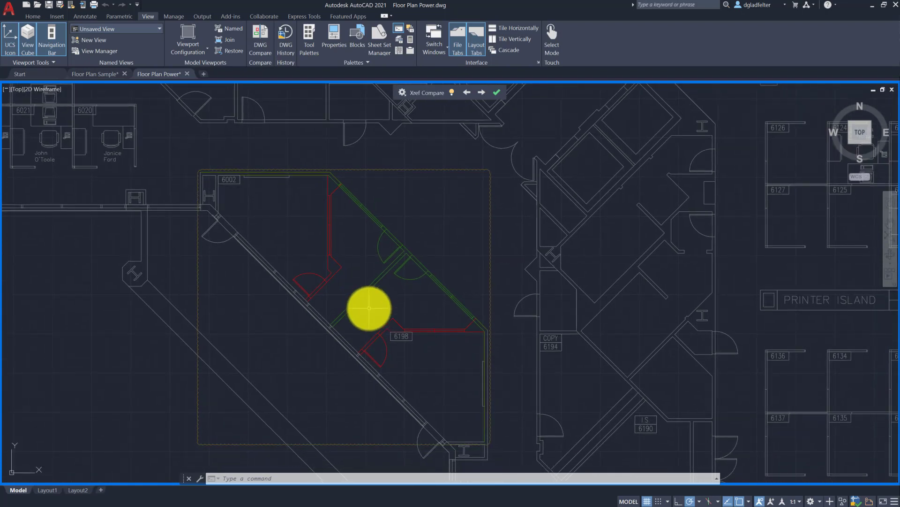
- Set Xref Compare revision clouds to Polygonal and enlarge their size slightly
left_click(402, 92)
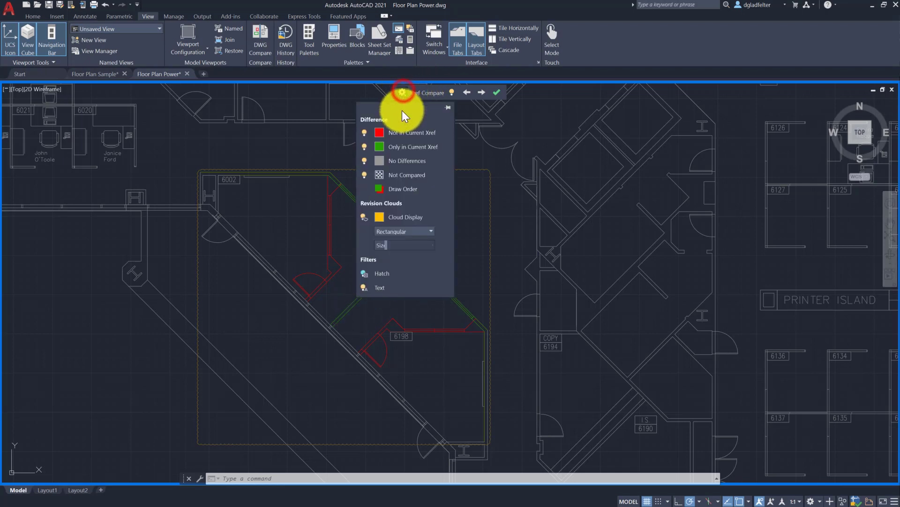
left_click(393, 235)
left_click(392, 254)
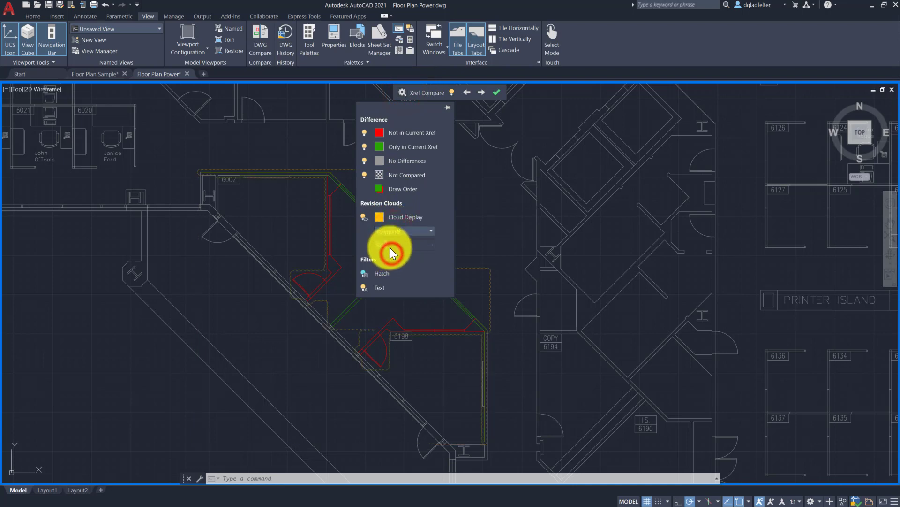
left_click_drag(396, 247, 401, 247)
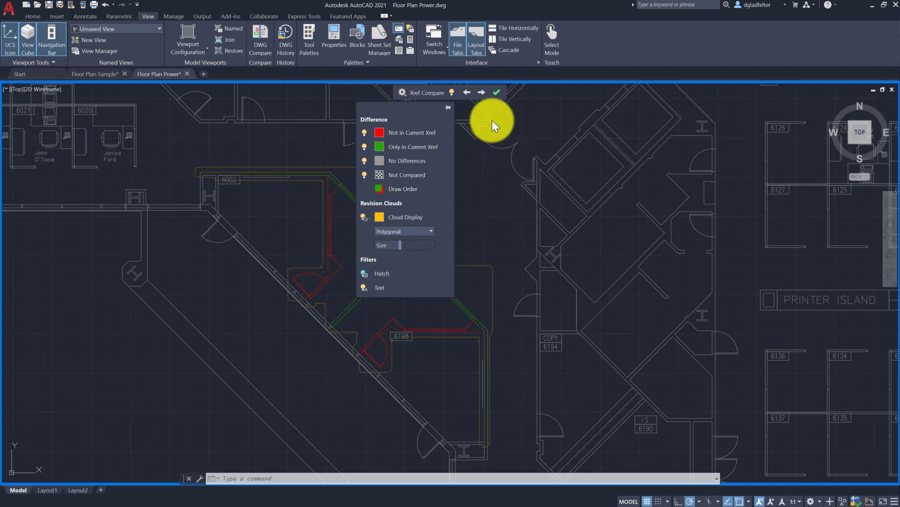
- Exit Xref Compare and zoom out to show the whole power floor plan
left_click(496, 93)
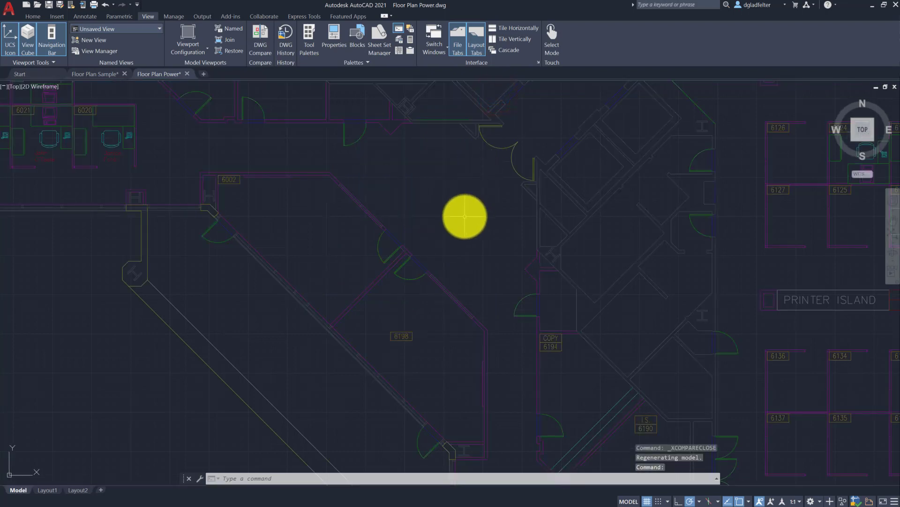
scroll(464, 216, "down", 6)
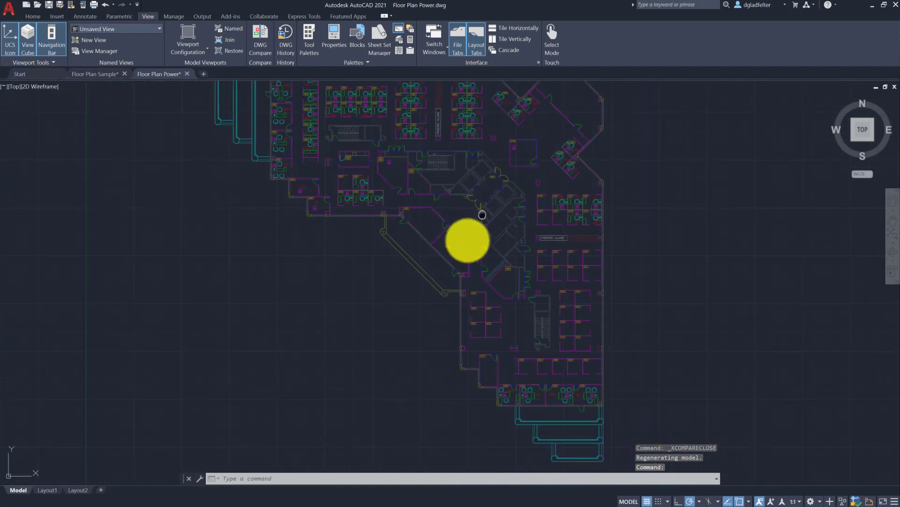
middle_click_drag(465, 235, 456, 256)
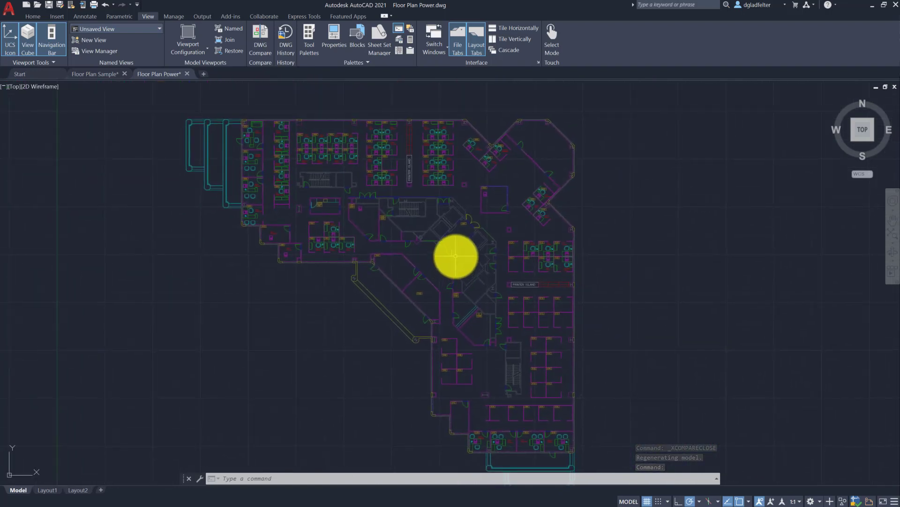